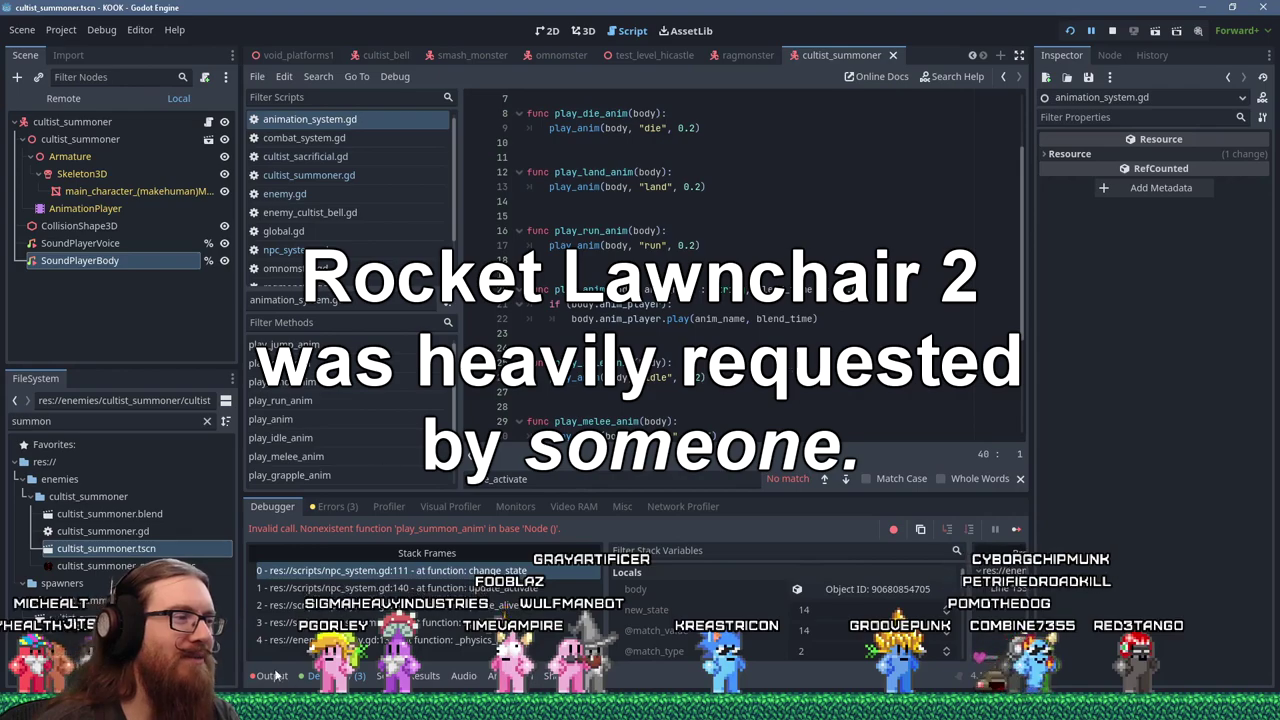
- Switch from the Godot editor to the Ludum Dare 53 page in Firefox
mouse_move(700, 712)
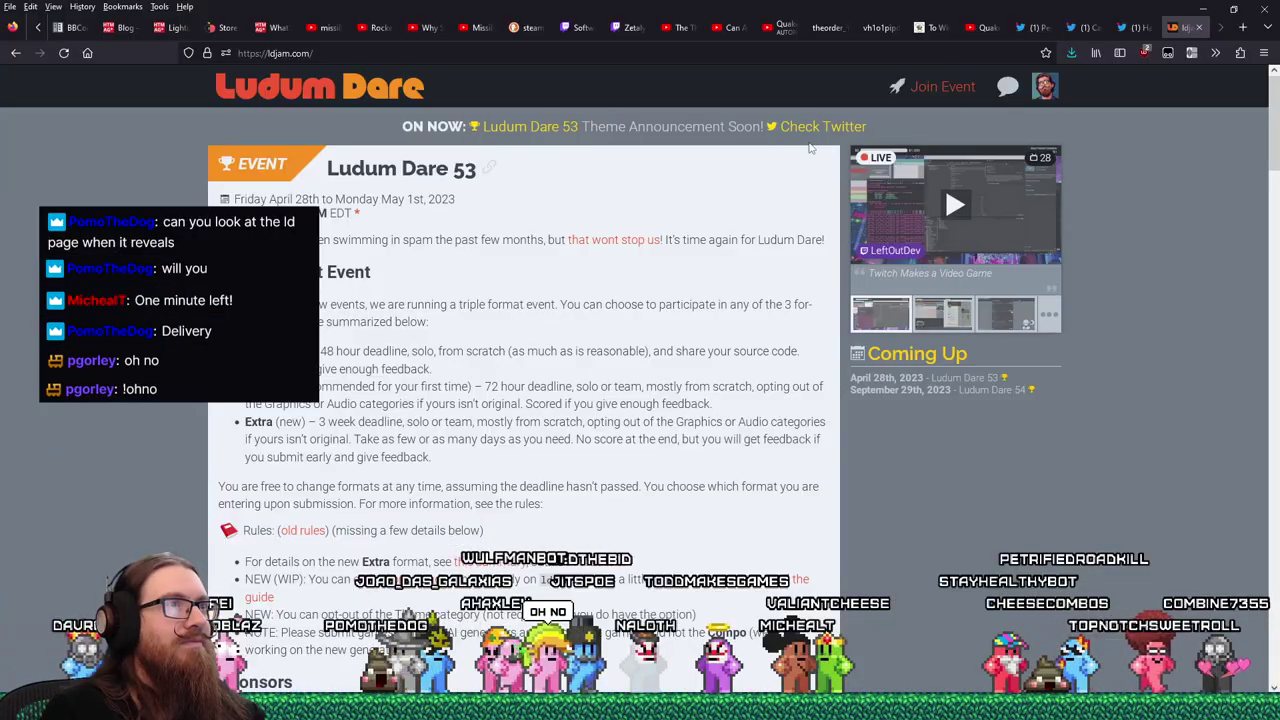
- Open the Ludum Dare Twitter profile from ldjam.com
left_click(809, 123)
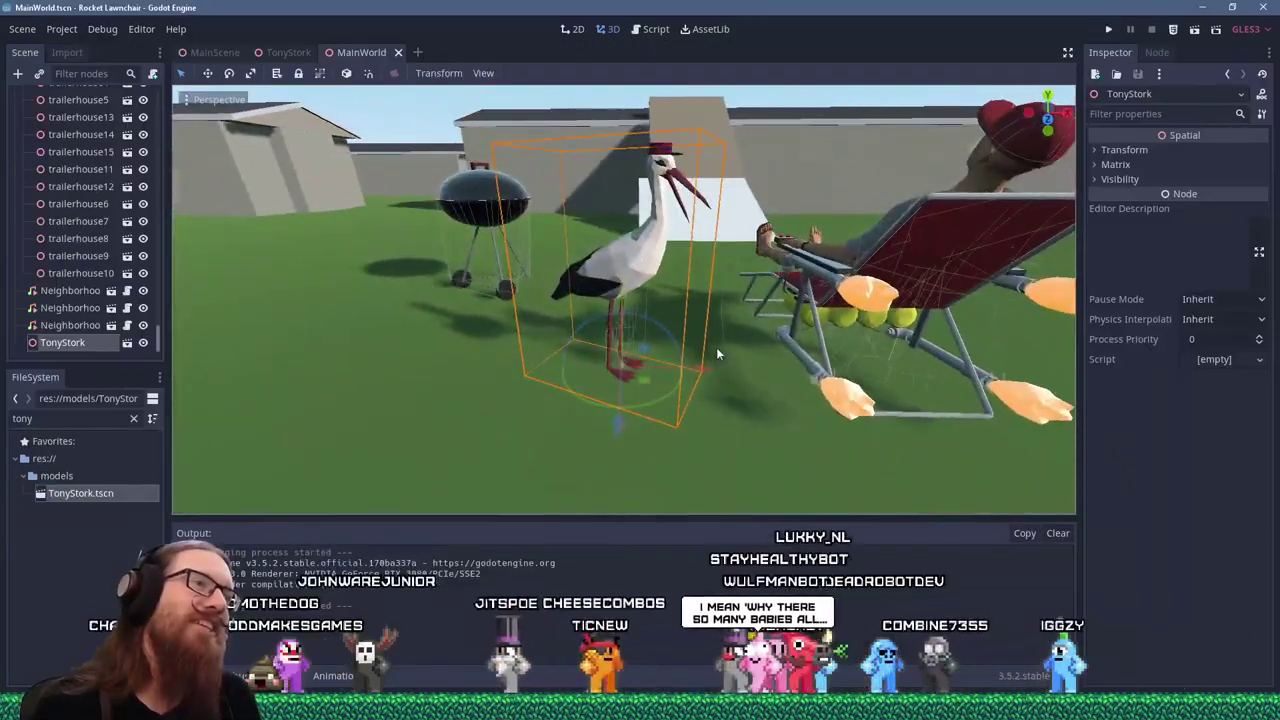
scroll(713, 346, "up", 3)
scroll(705, 346, "down", 3)
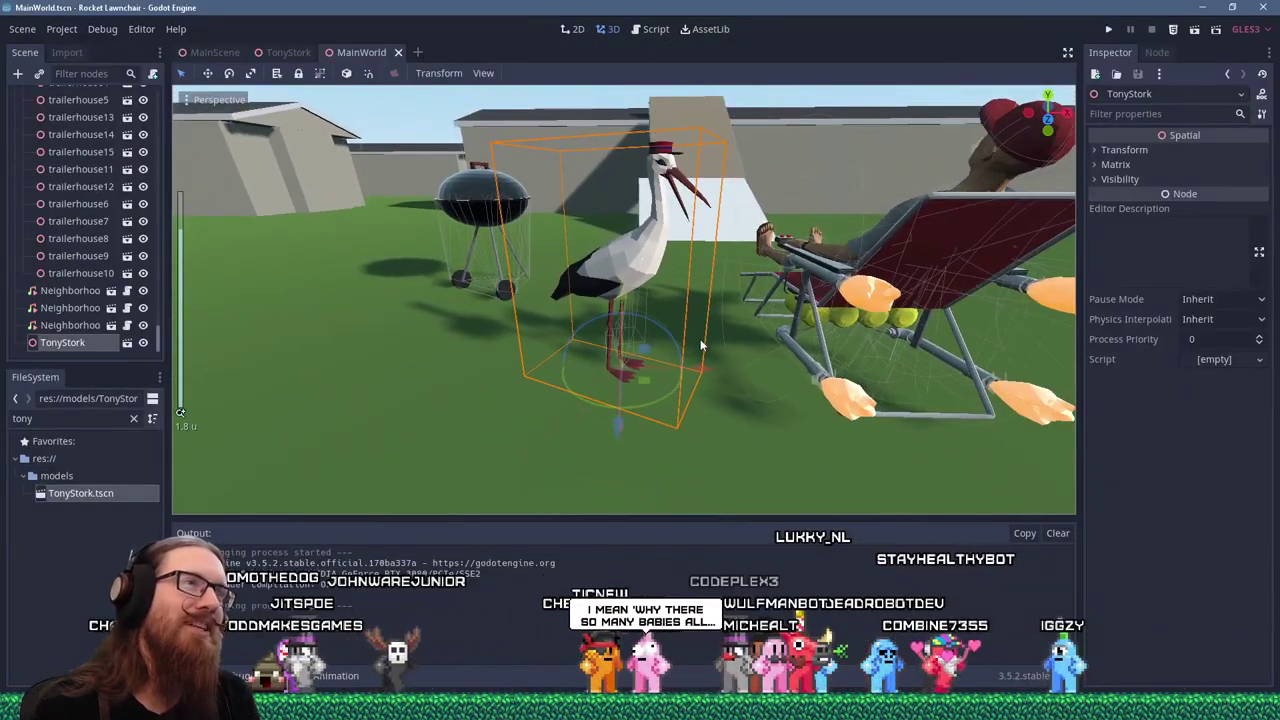
mouse_move(700, 345)
middle_mouse_down()
mouse_move(620, 330)
mouse_move(505, 227)
mouse_move(728, 218)
mouse_move(667, 305)
mouse_move(427, 244)
mouse_move(487, 229)
mouse_move(601, 243)
mouse_move(754, 220)
middle_mouse_up()
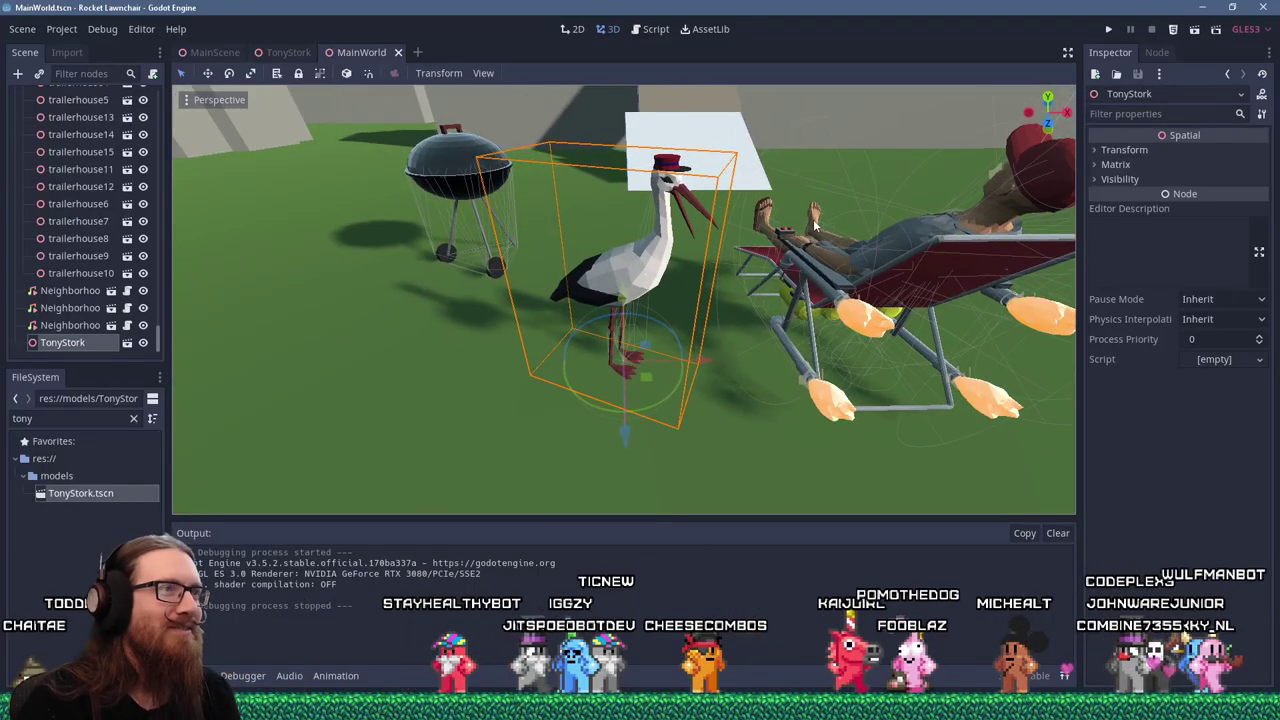
scroll(640, 270, "up", 3)
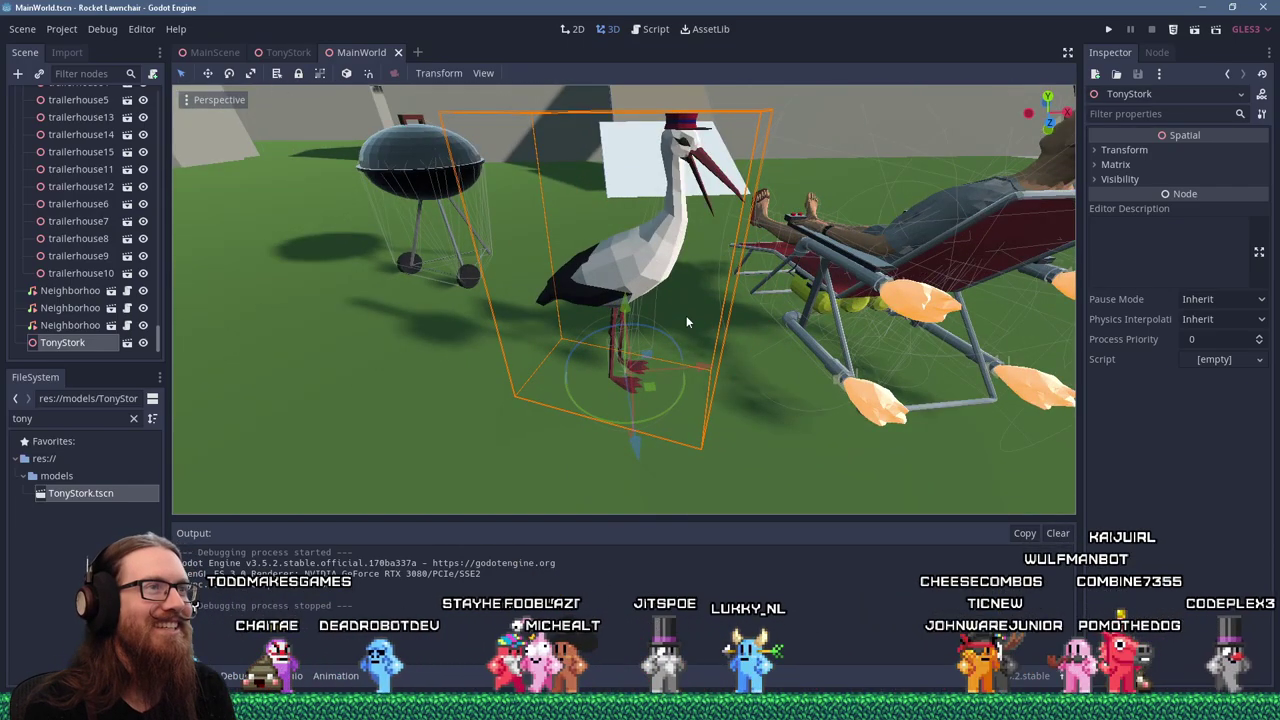
key("alt+Tab")
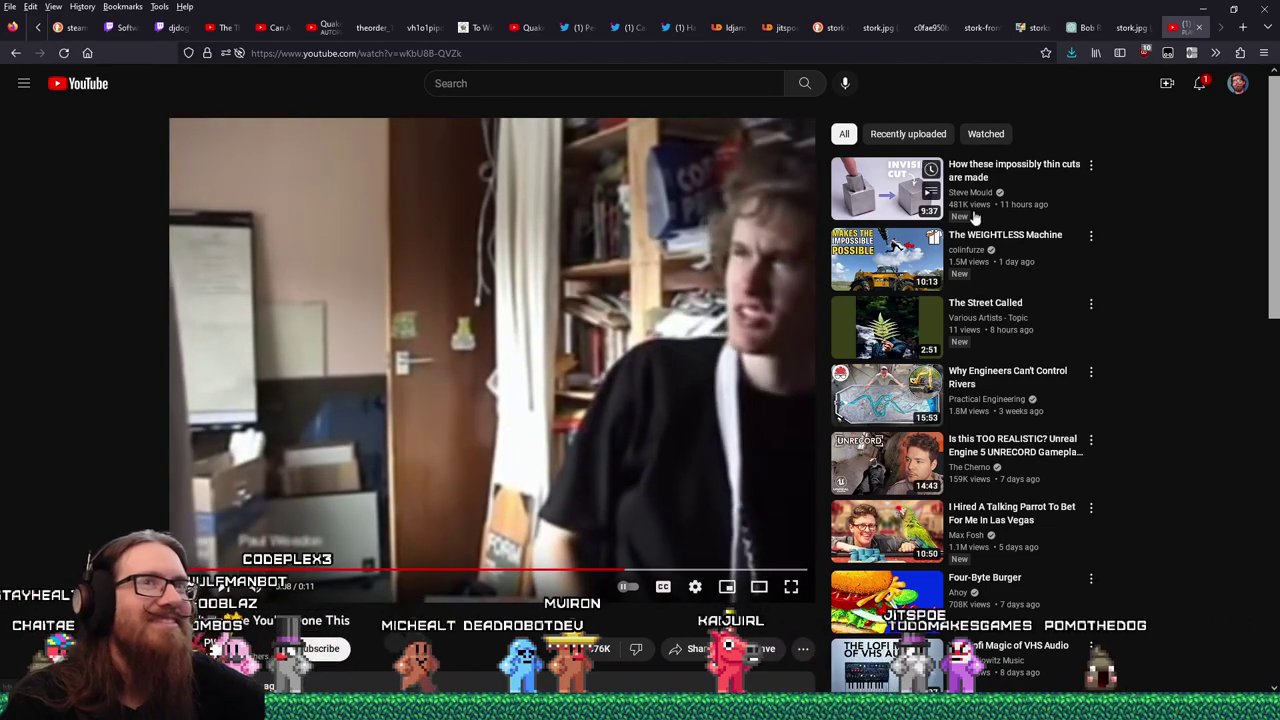
key("alt+Tab")
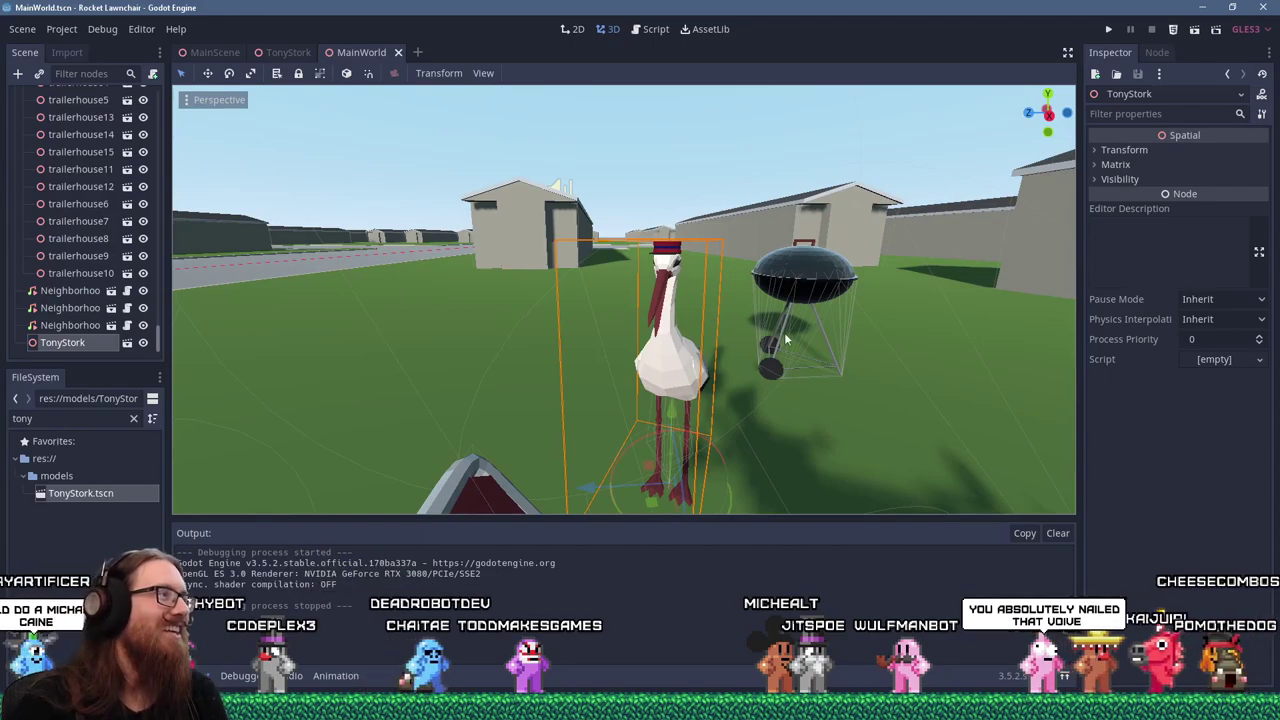
- Orbit the viewport around the stork to bring the lawnchair into view
middle_click_drag(454, 390, 758, 378)
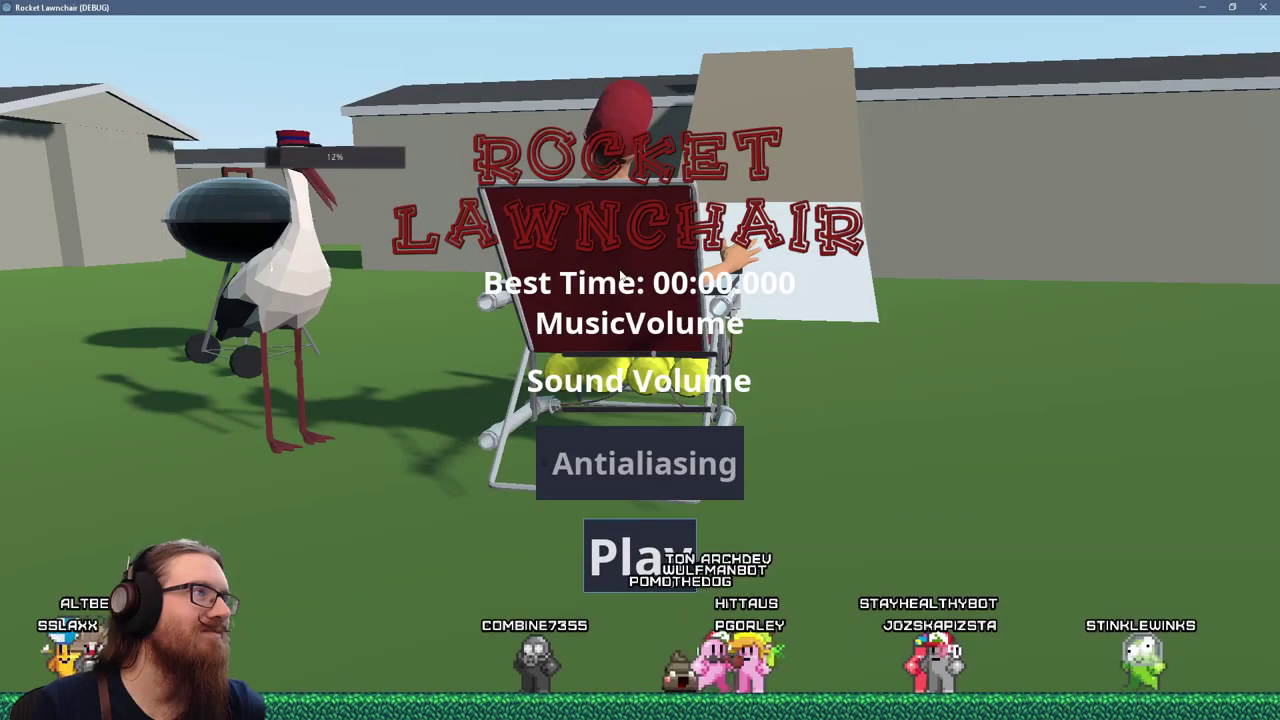
- Stop the game, change line 25's jaw divisor from 100.0 to 50.0, and rerun it
key("alt+F4")
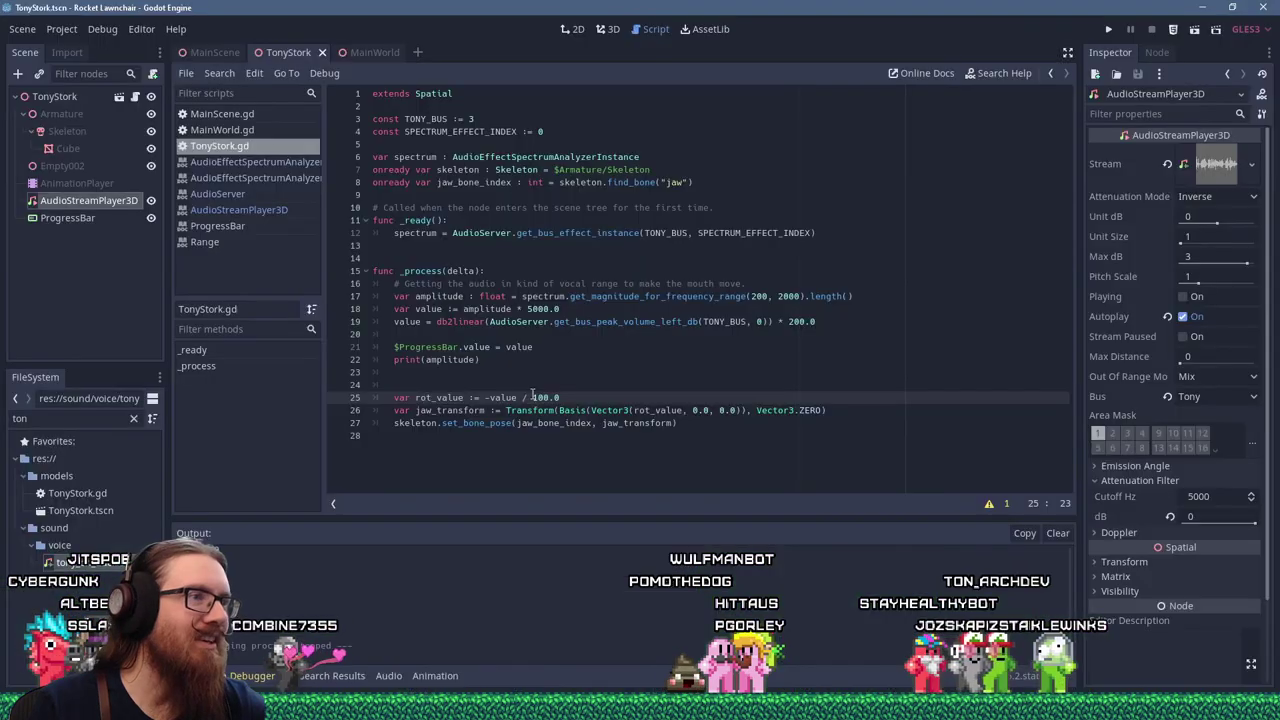
double_click(541, 397)
type("50.0")
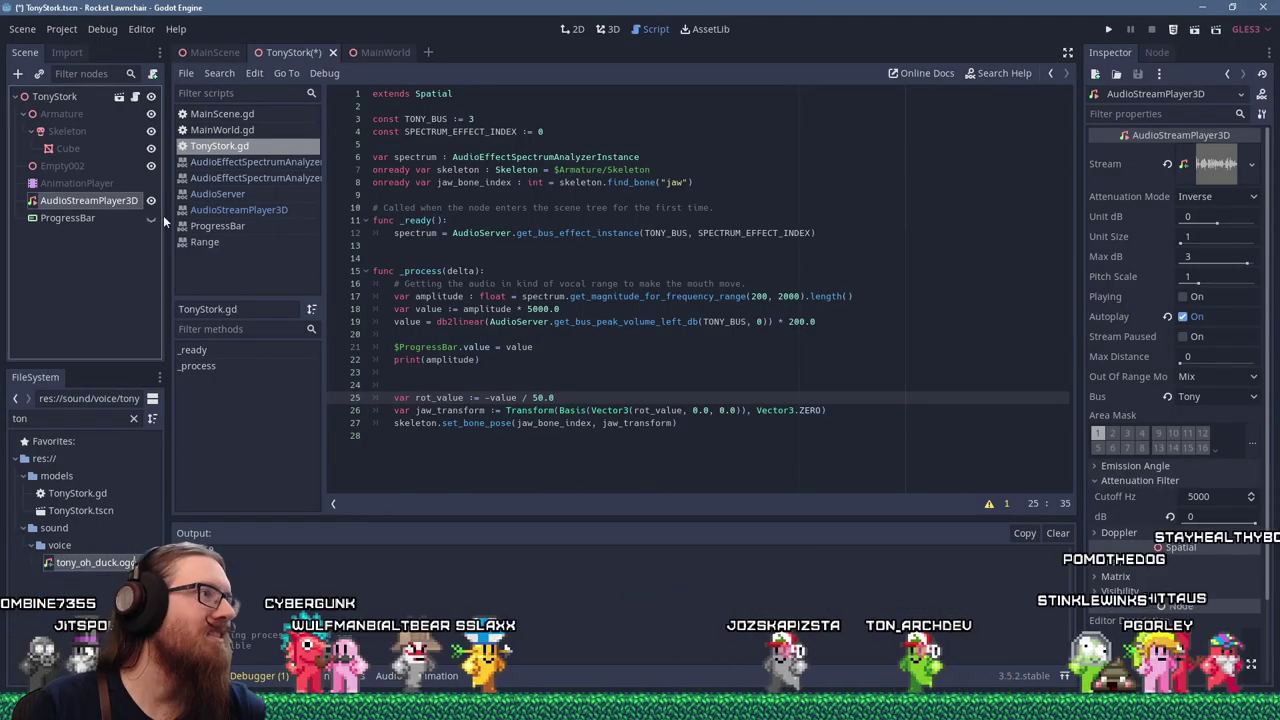
left_click(1108, 29)
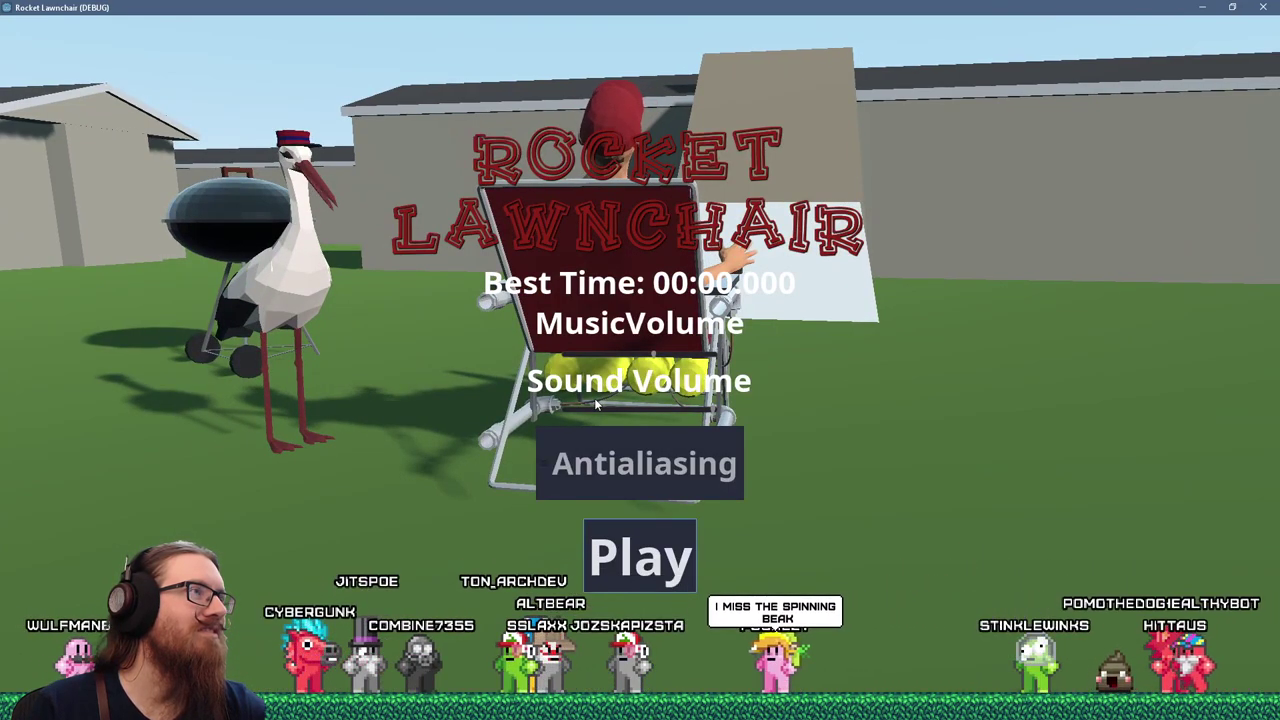
key("alt+Tab")
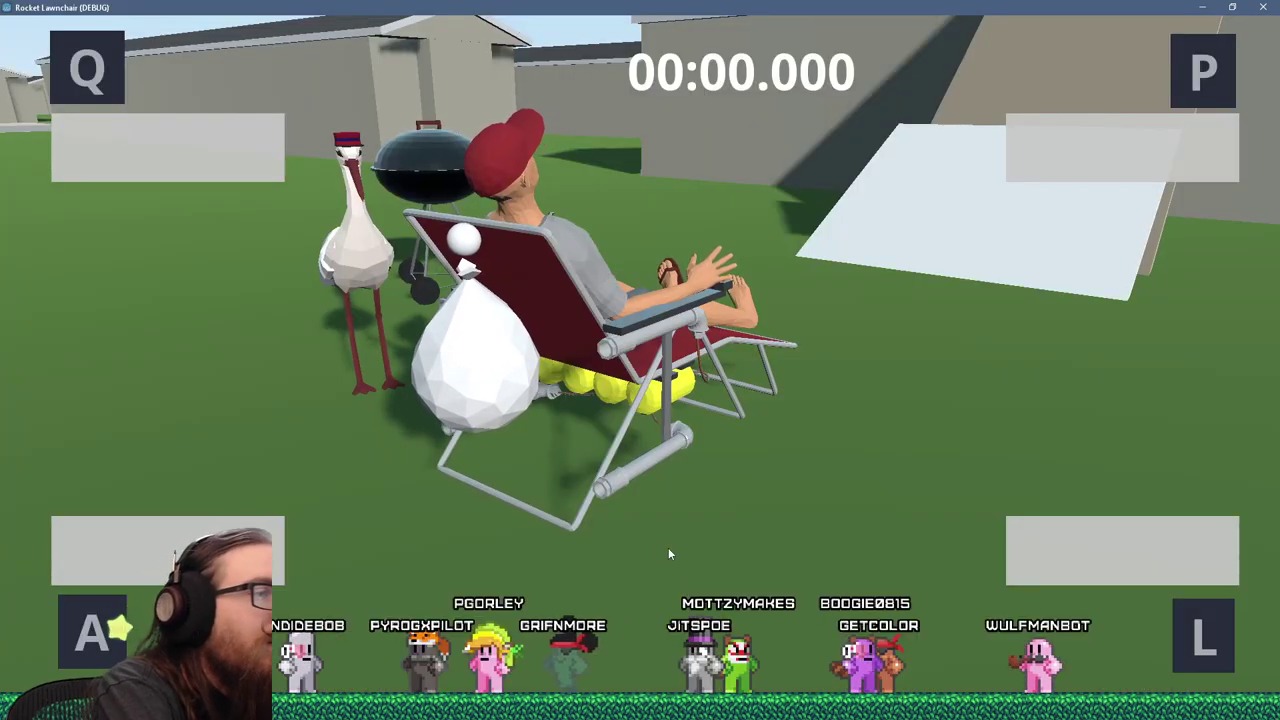
- Launch the lawnchair with the P, A and L rockets, then reset the level with R
key("p")
key("a")
key("l")
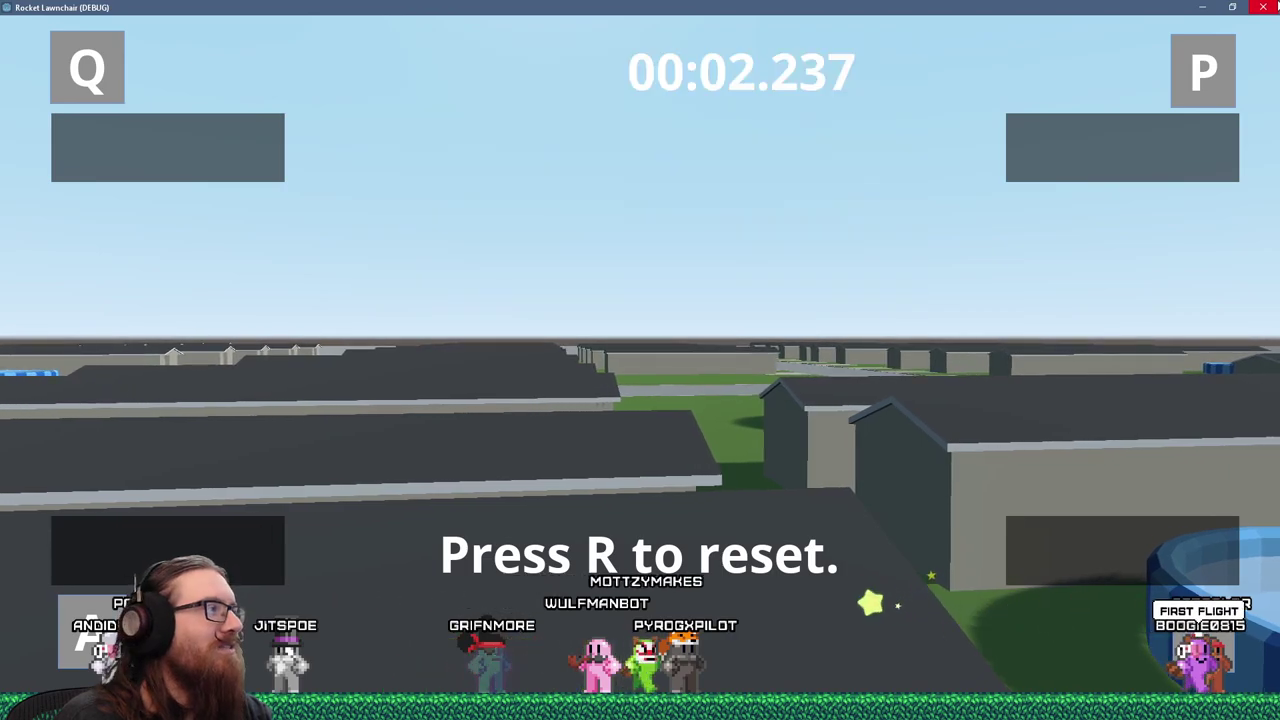
key("r")
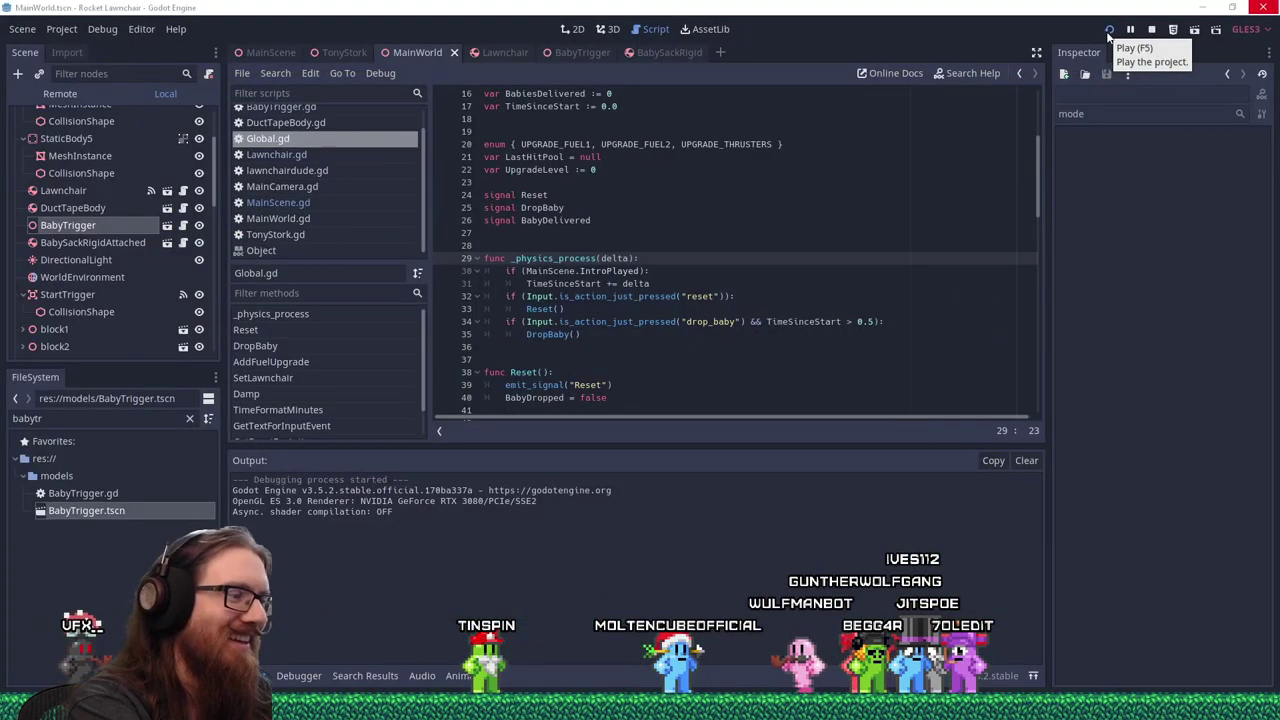
- Run the Rocket Lawnchair game again from the toolbar
left_click(1108, 38)
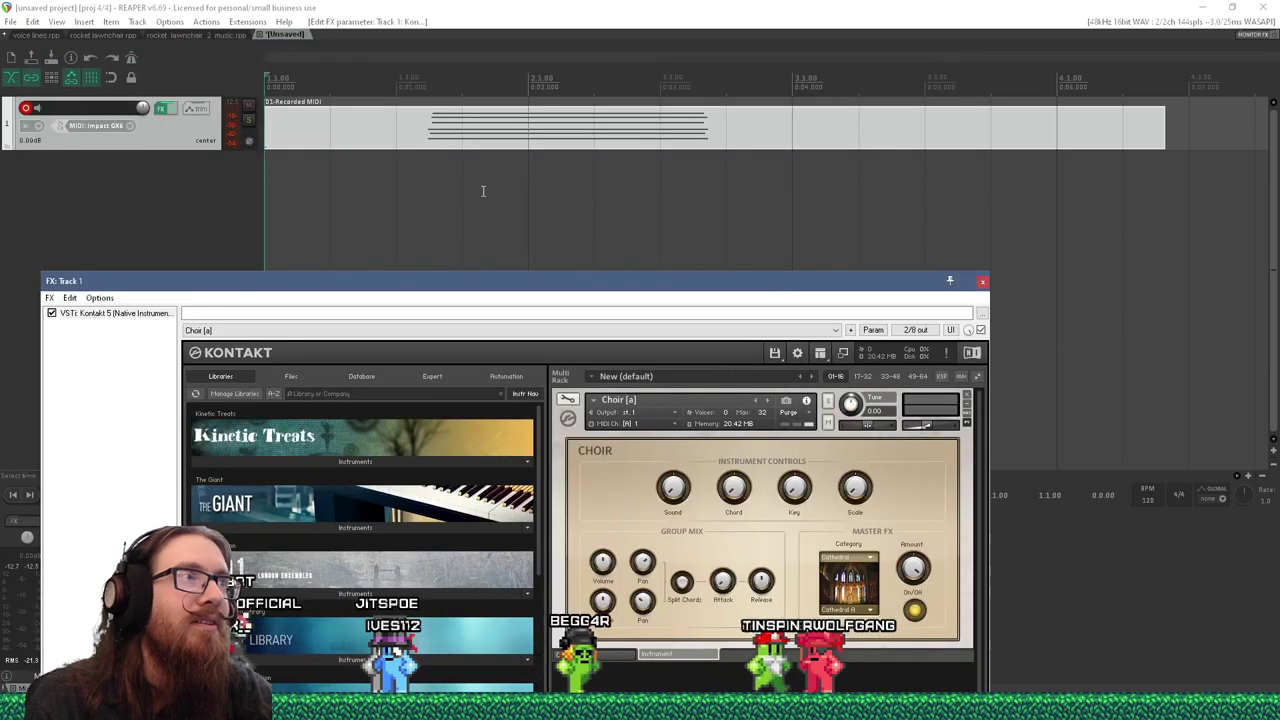
- Close the Kontakt instrument window and trim the end of the recorded MIDI item
left_click(421, 192)
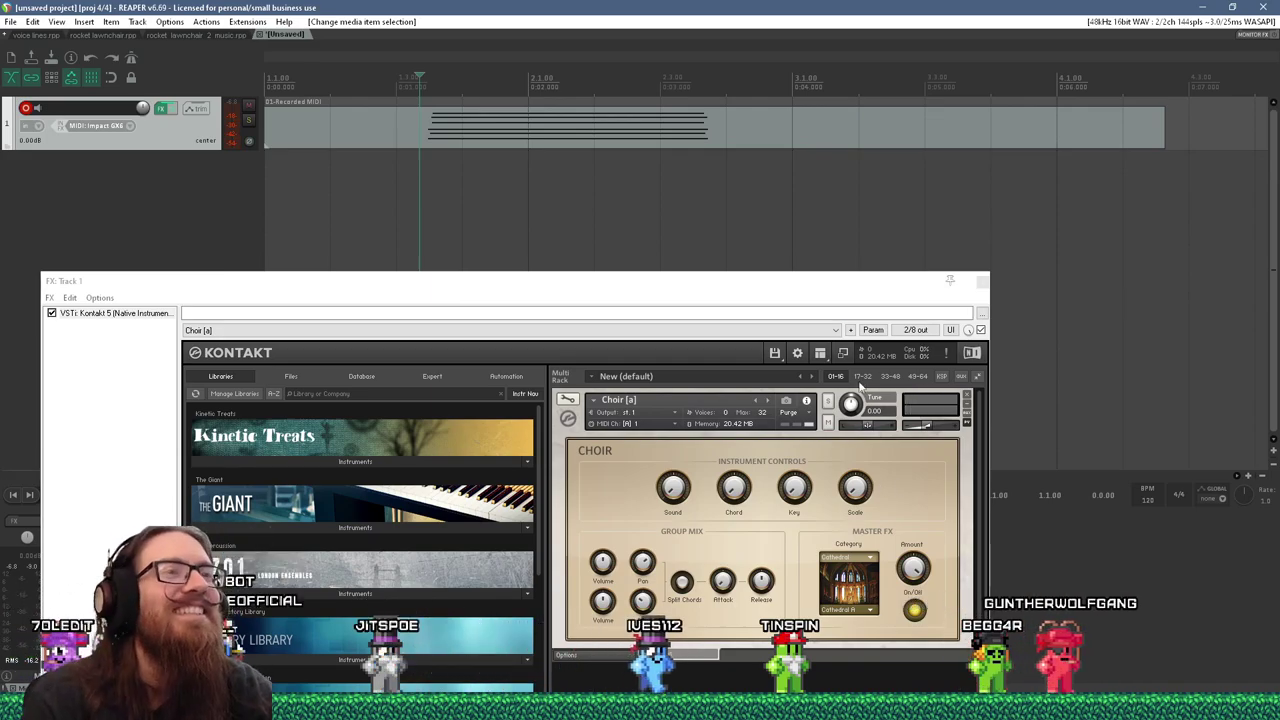
left_click(982, 284)
left_click_drag(790, 128, 734, 128)
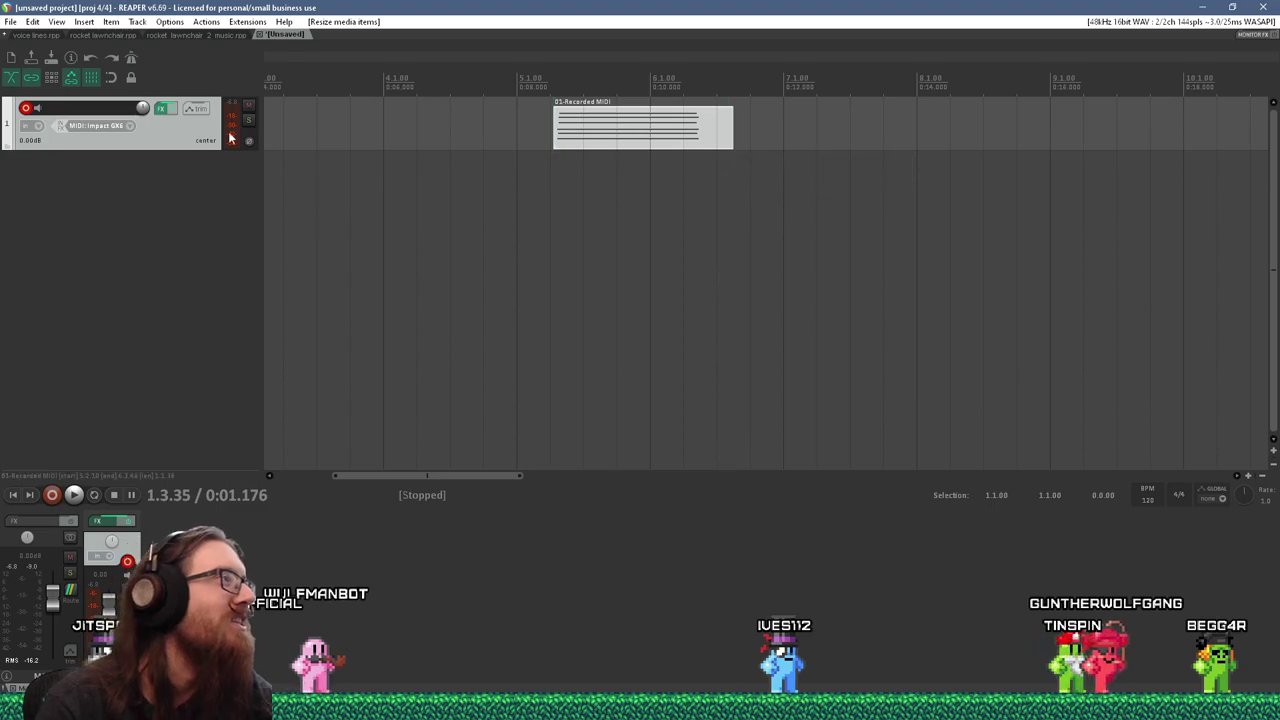
left_click(10, 21)
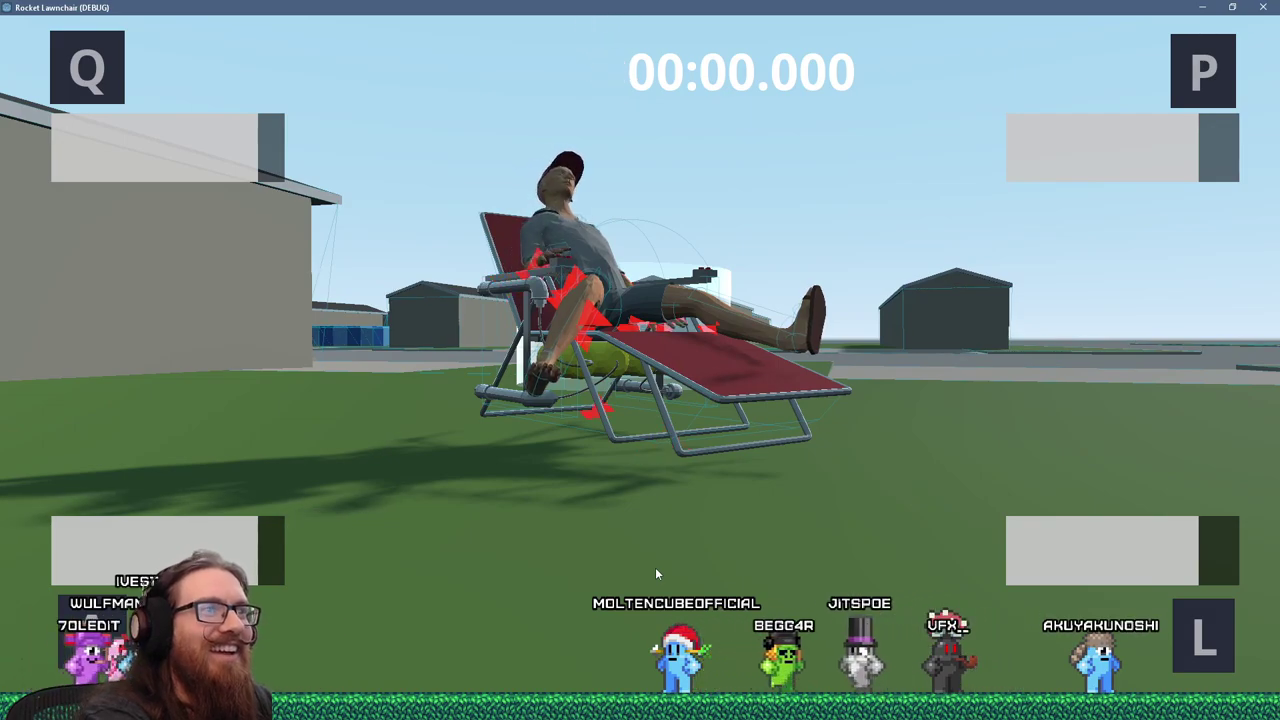
- Test-fly the lawnchair, firing the Q/A left rockets and P/L right rockets to steer
key("q")
key("a")
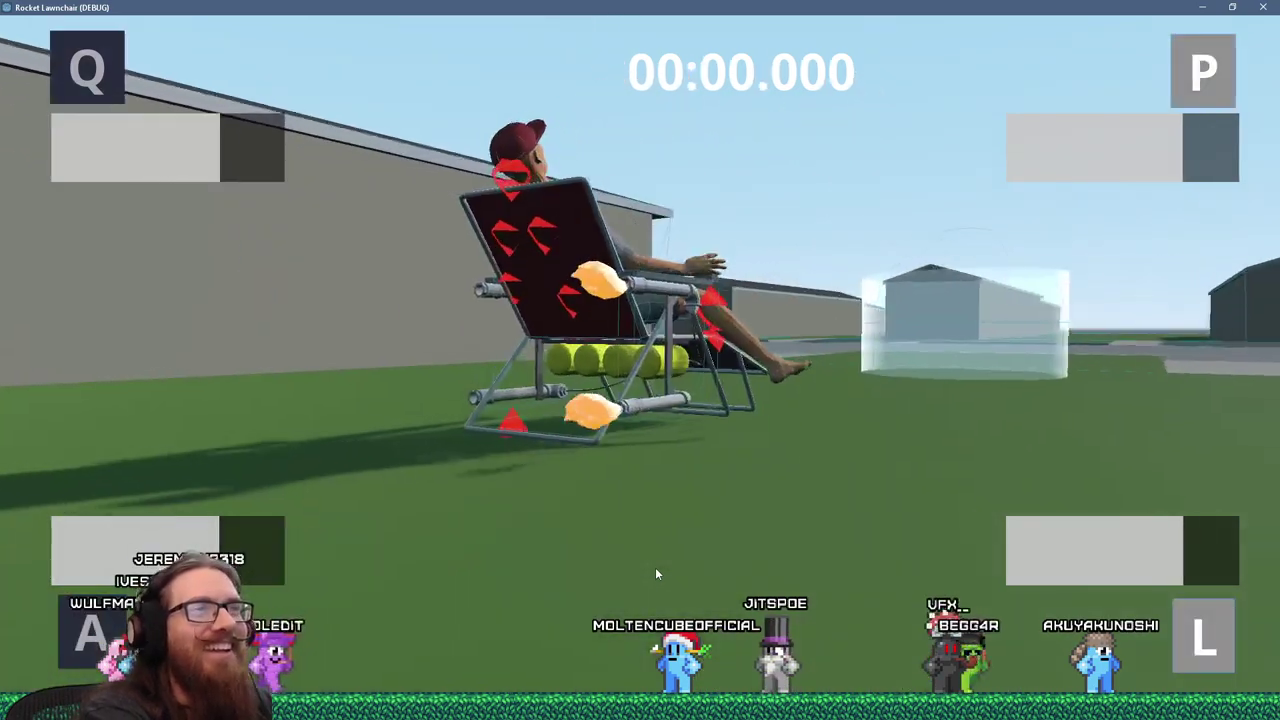
key("p")
key("l")
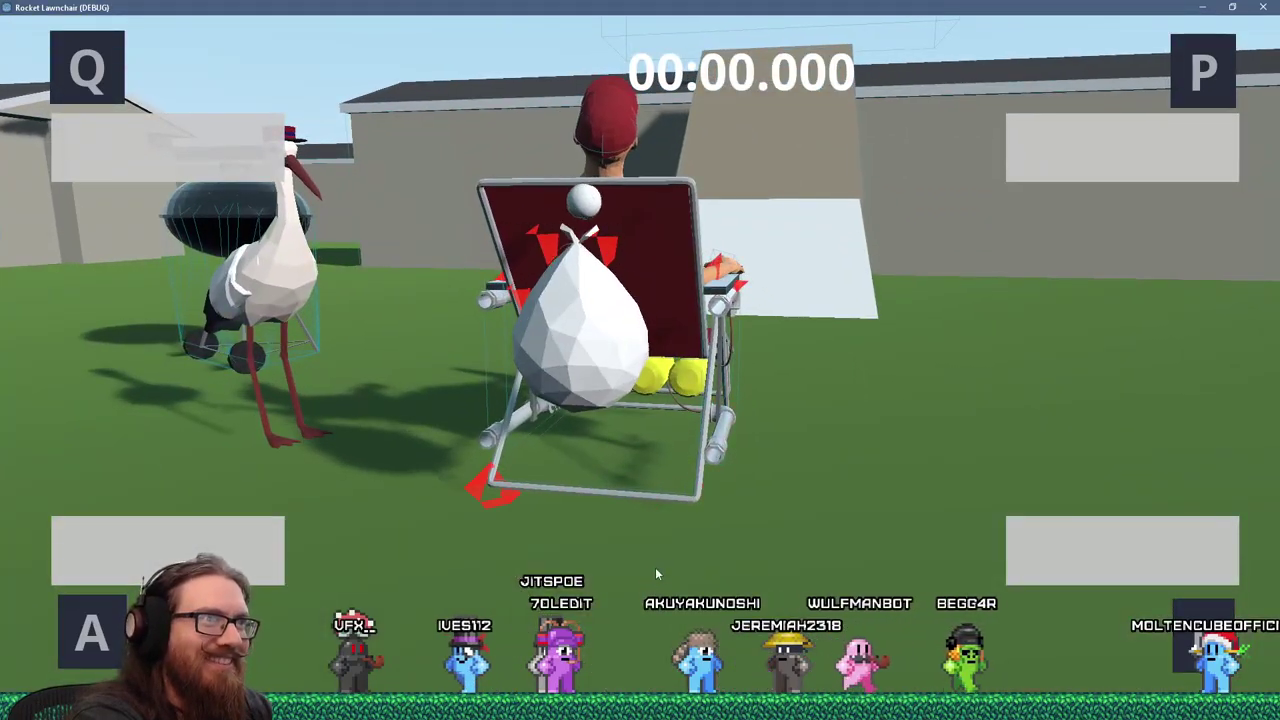
key("p")
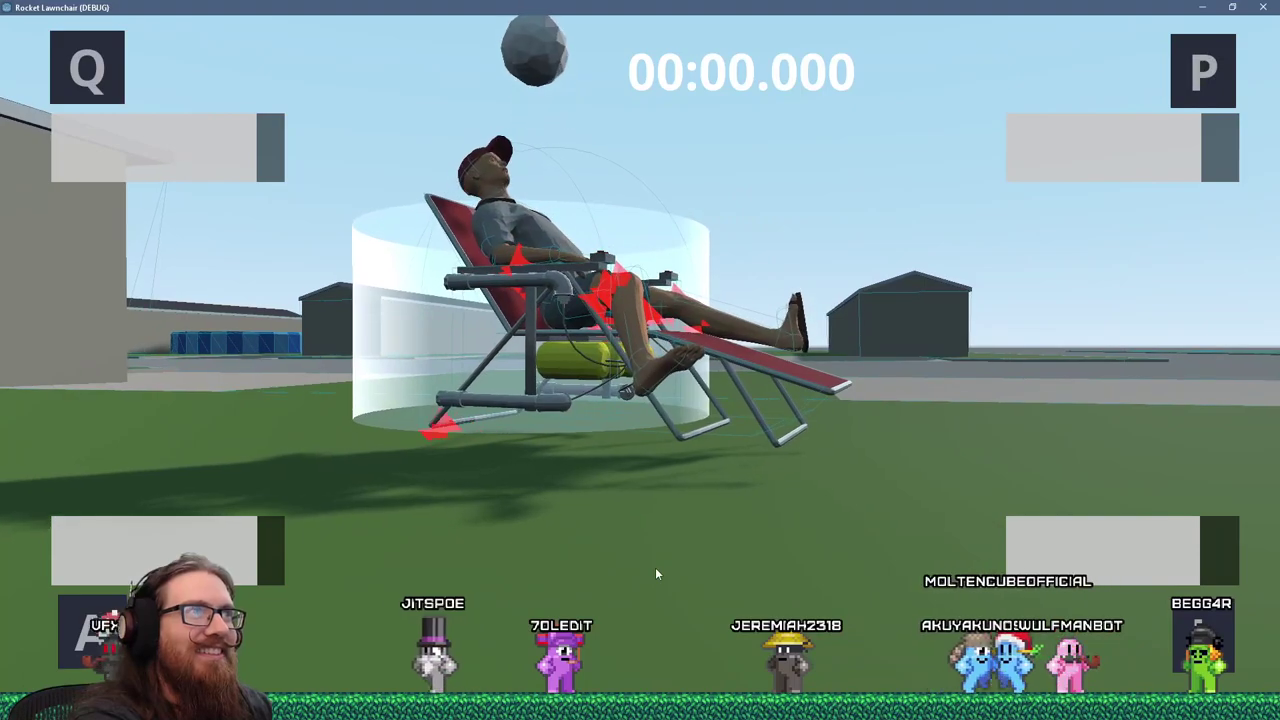
key("q")
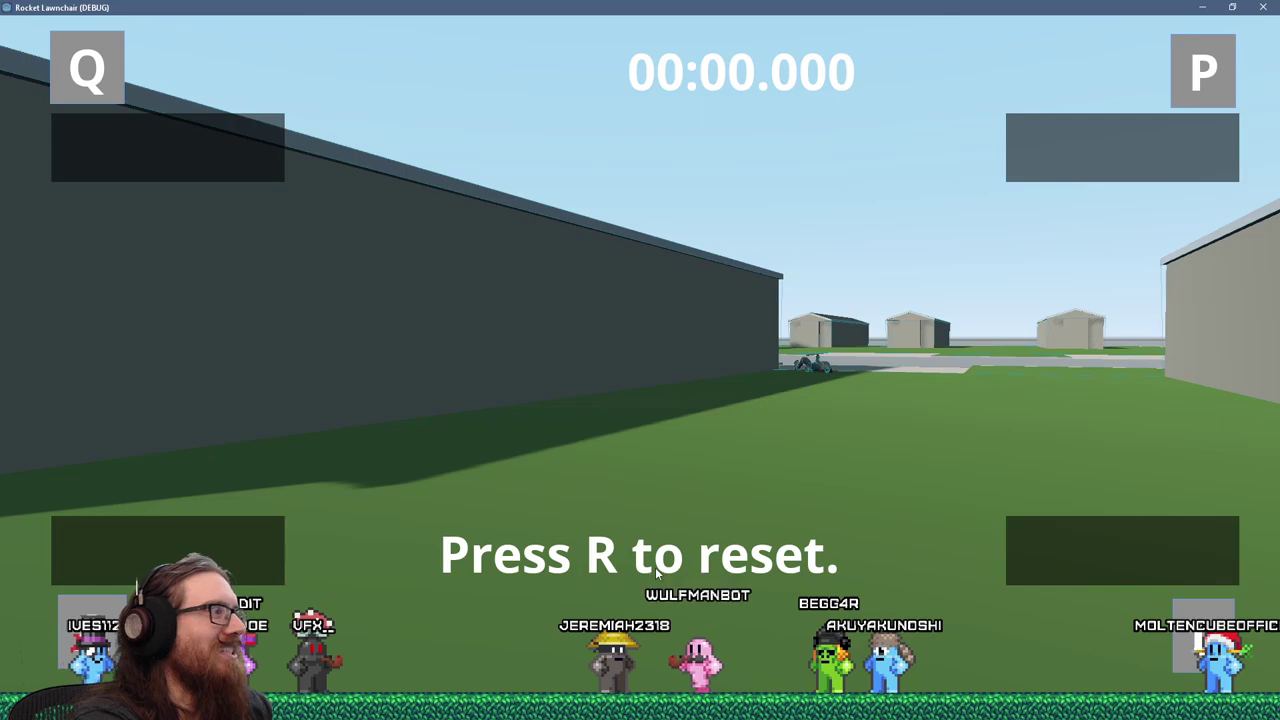
- Reset the level, start a new run from the title menu, then close the game
key("r")
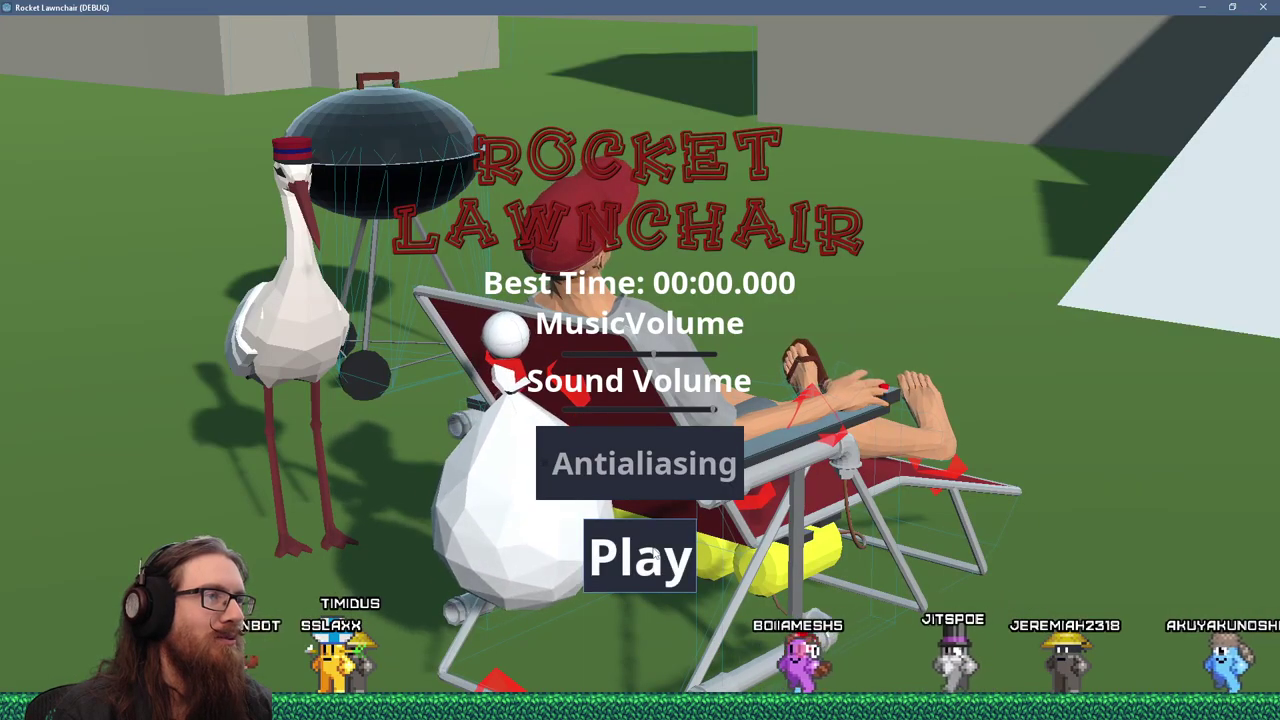
left_click(652, 555)
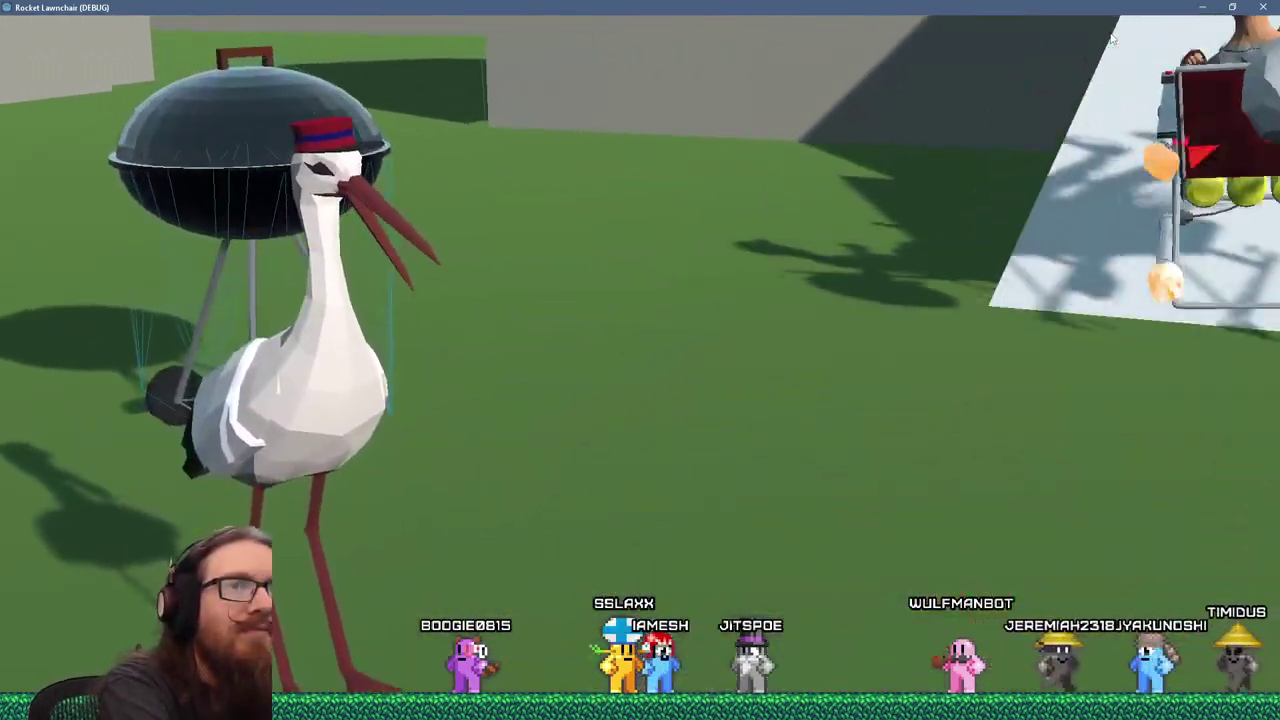
left_click(1262, 8)
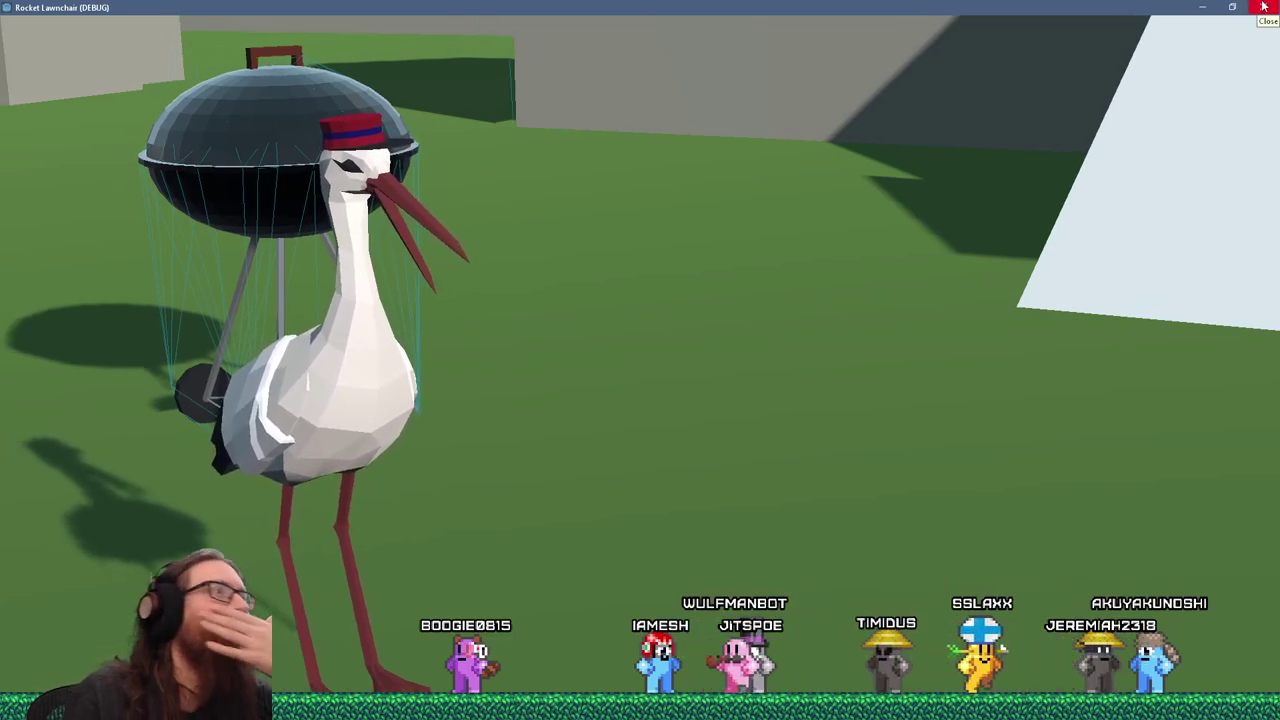
left_click_drag(1114, 122, 1114, 135)
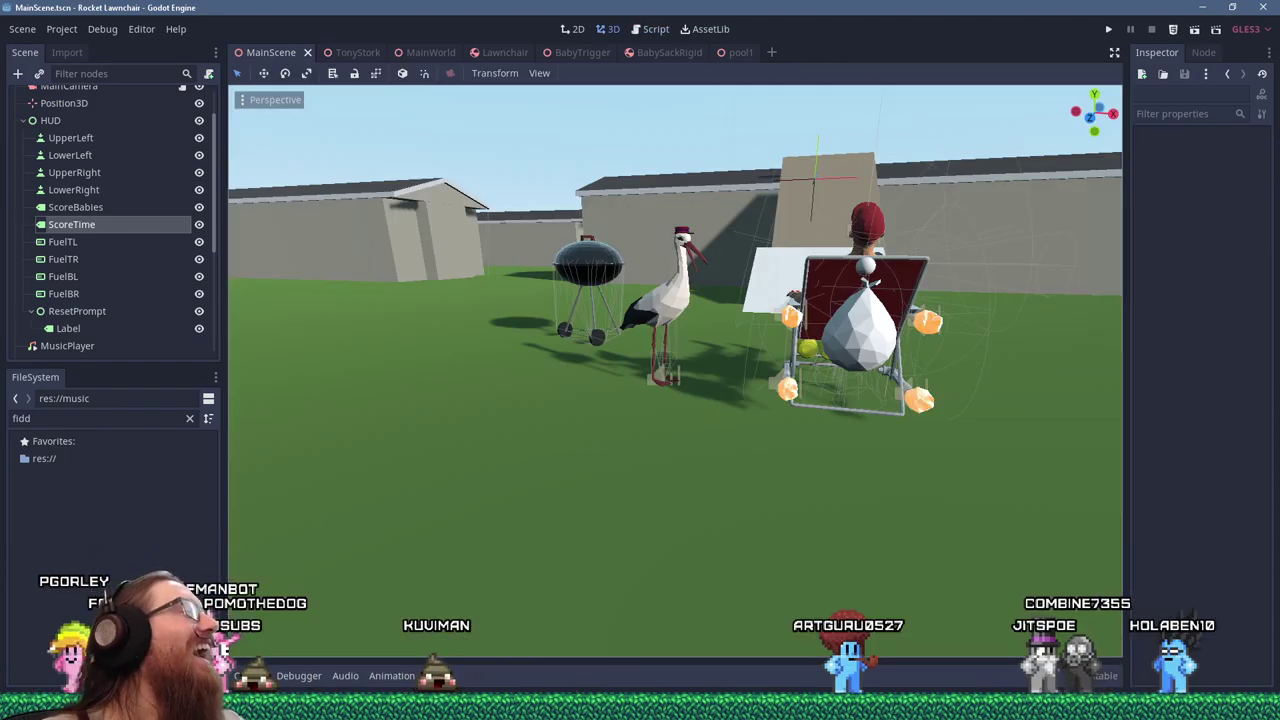
- Move the stream chat window slightly right, then return to Godot
key("alt+Tab")
left_click_drag(246, 35, 321, 28)
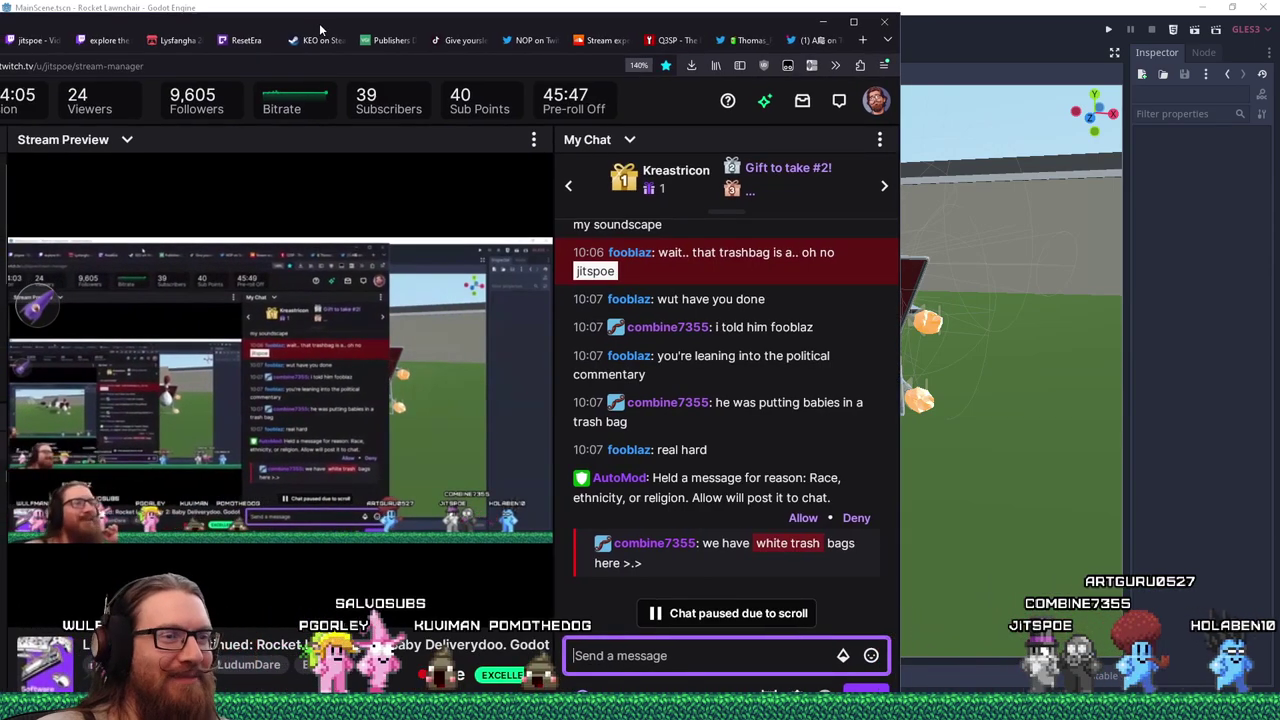
key("alt+Tab")
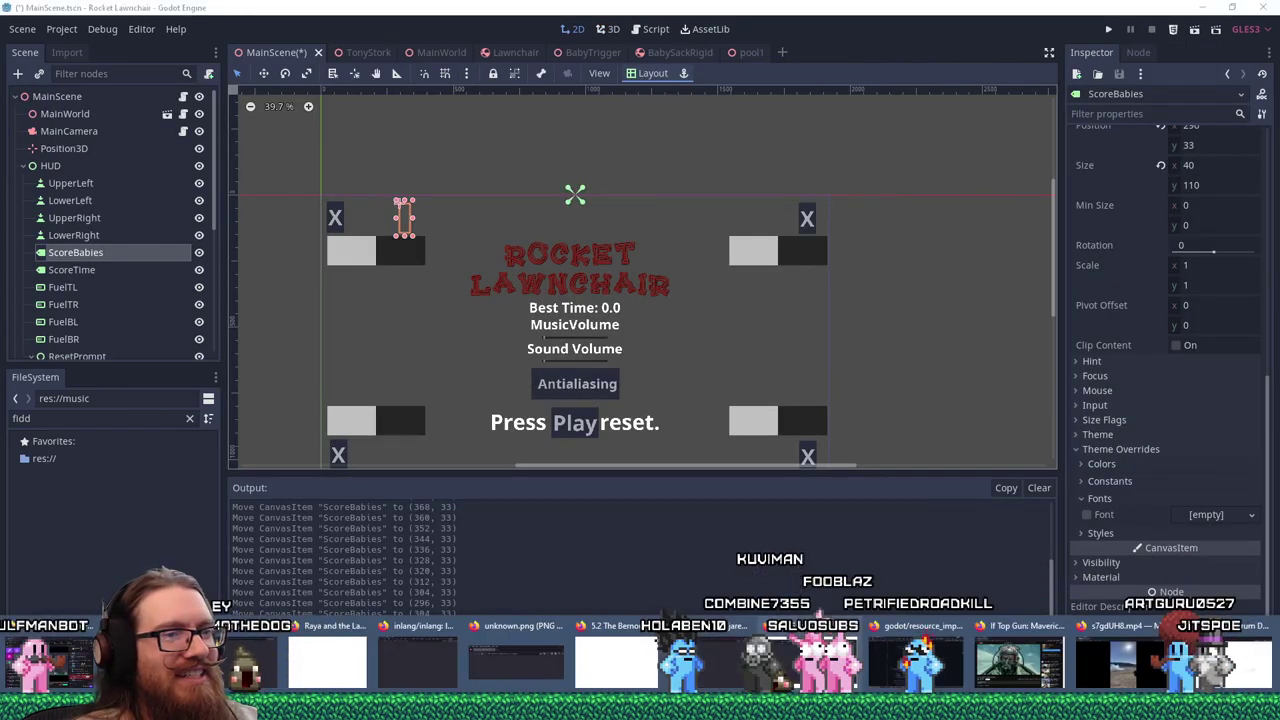
- Preview the flying-stork image from the search results, then close that tab
key("alt+Tab")
left_click(370, 230)
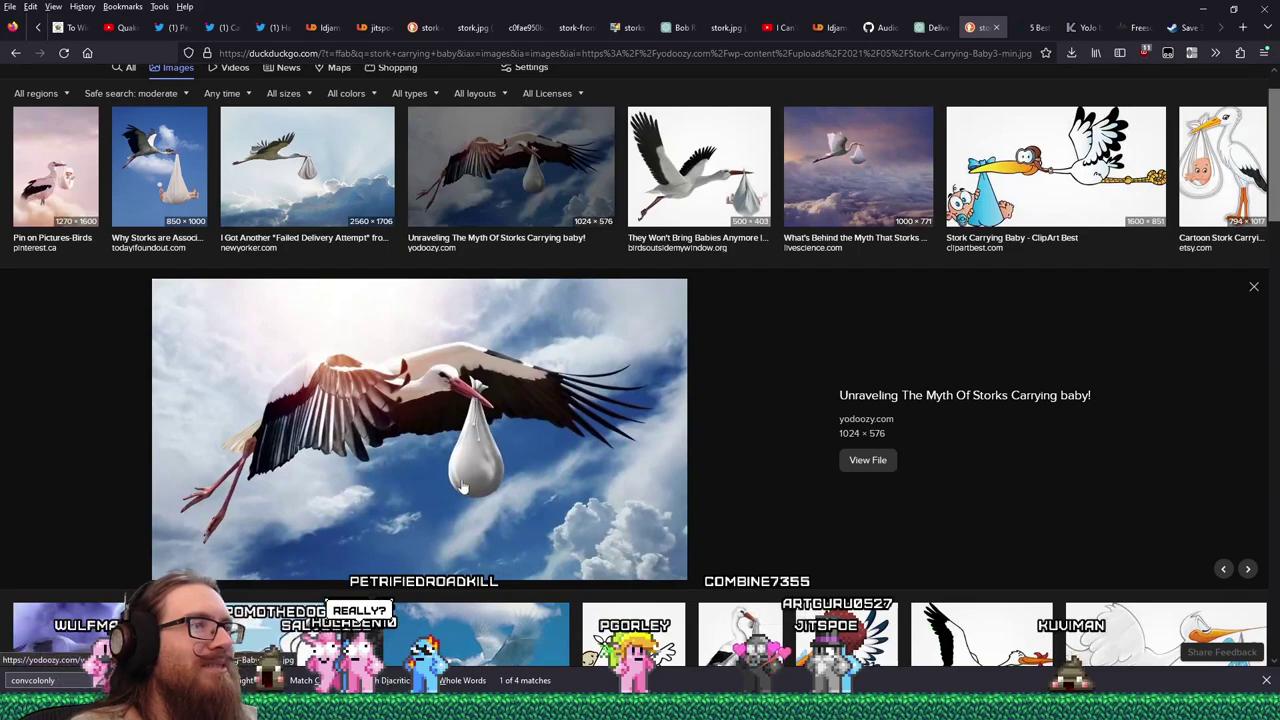
scroll(687, 540, "up", 1)
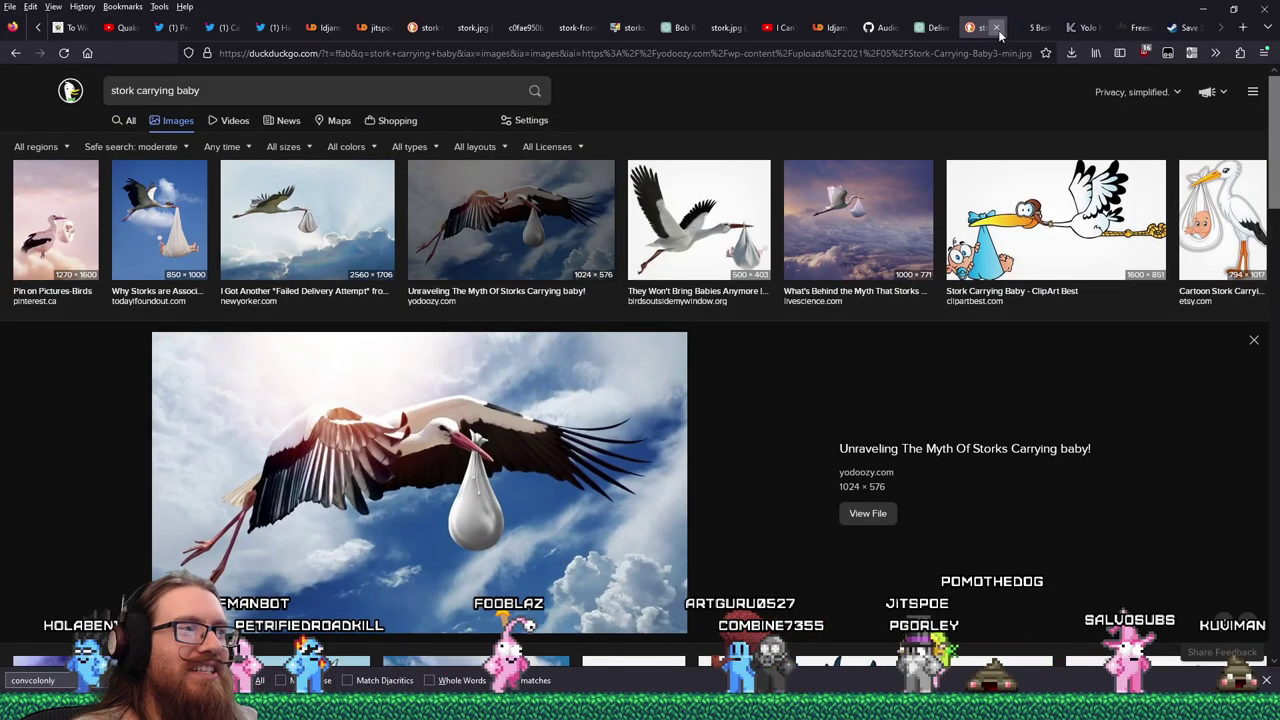
left_click(996, 27)
- Zoom and orbit closer around the fence1 model in the 3D view
key("alt+Tab")
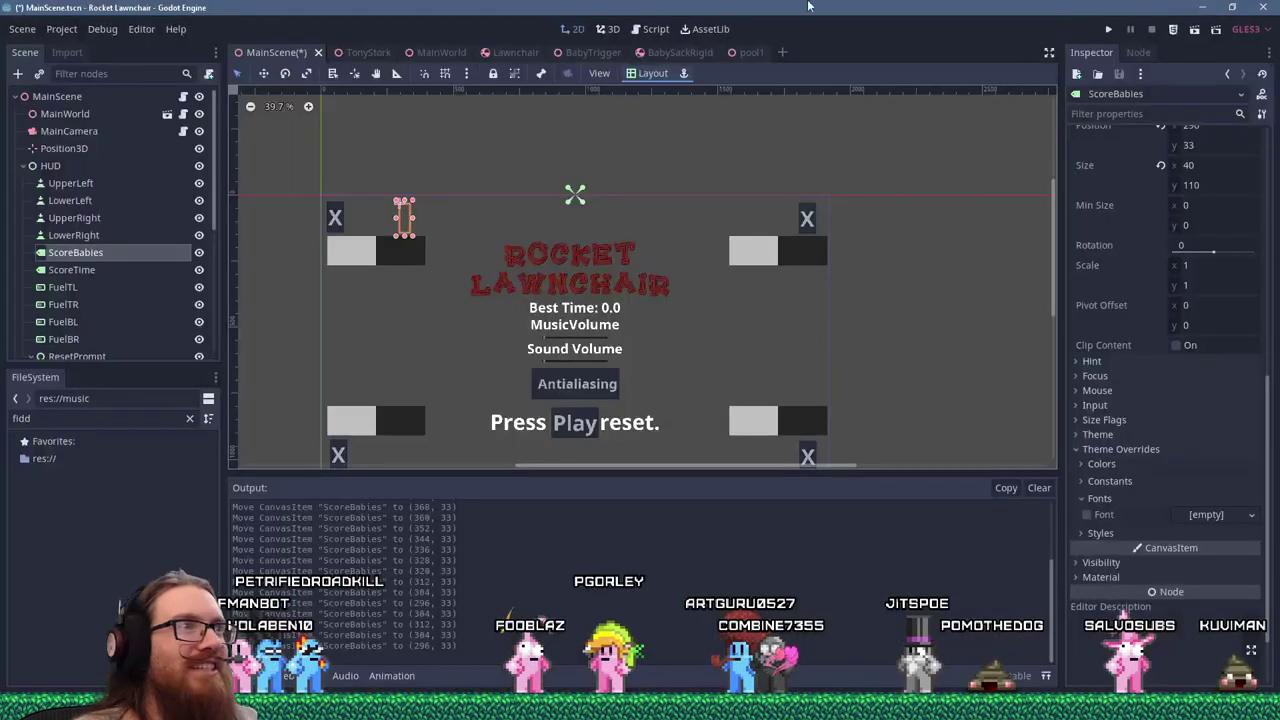
scroll(650, 250, "up", 3)
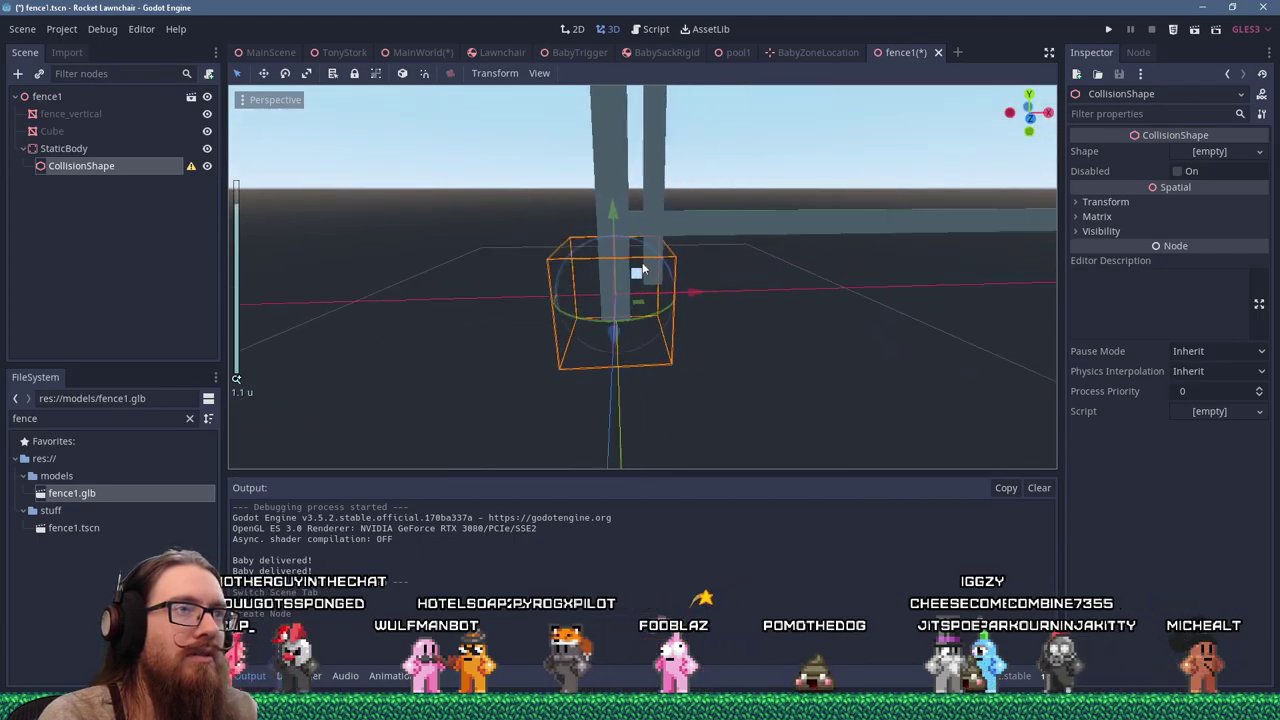
mouse_move(708, 268)
middle_mouse_down()
mouse_move(560, 342)
mouse_move(605, 316)
middle_mouse_up()
key("alt+Tab")
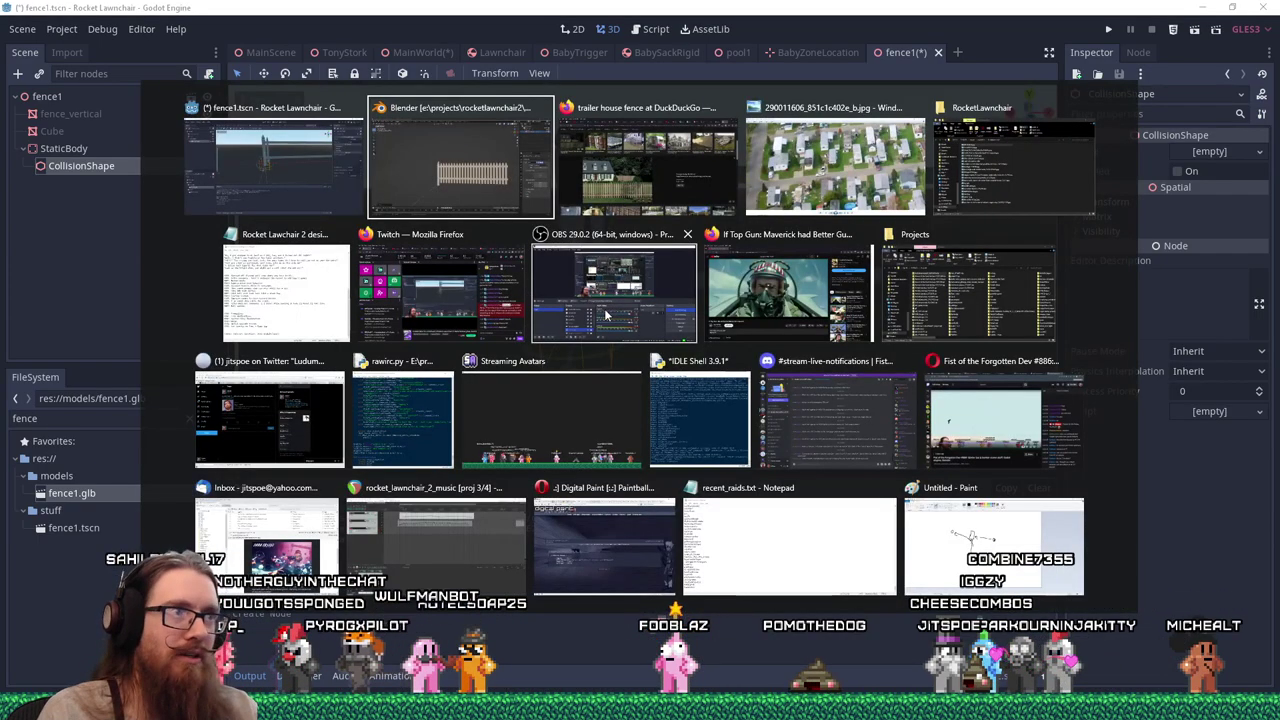
- Export fence1.glb as glTF 2.0 with Remember Export and Visible Objects enabled
left_click(29, 24)
mouse_move(69, 215)
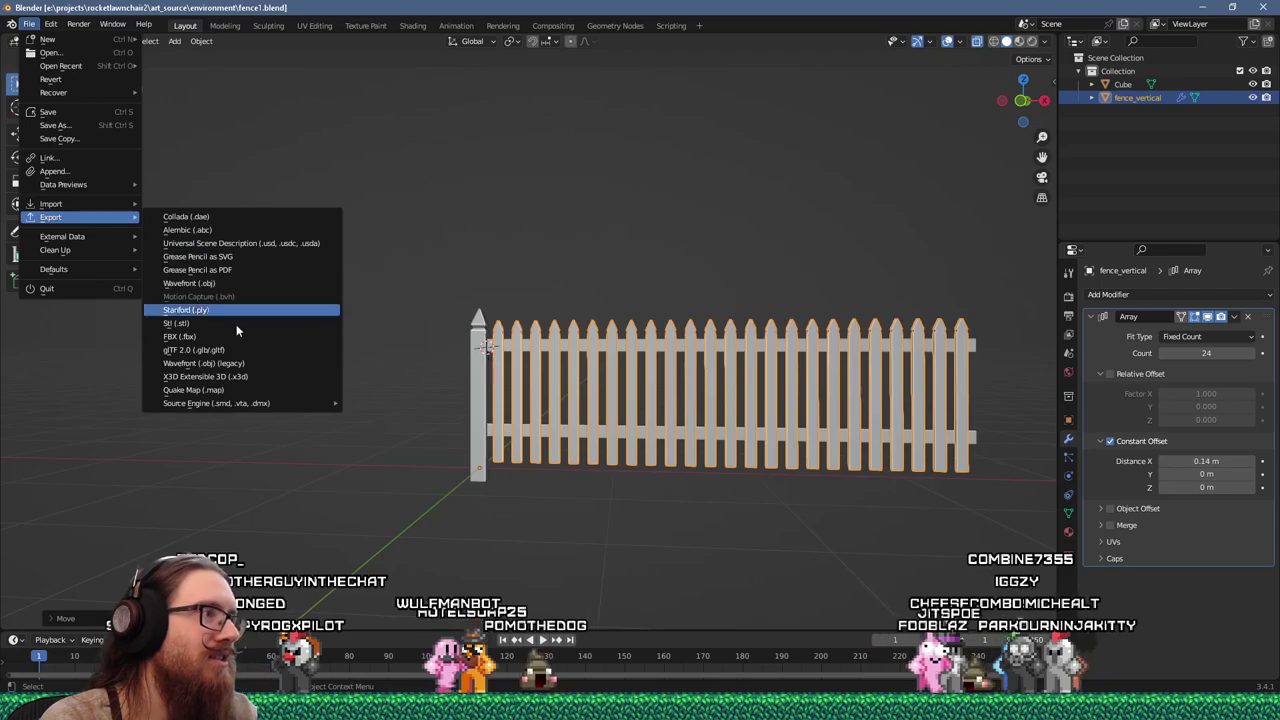
left_click(236, 312)
left_click(1046, 223)
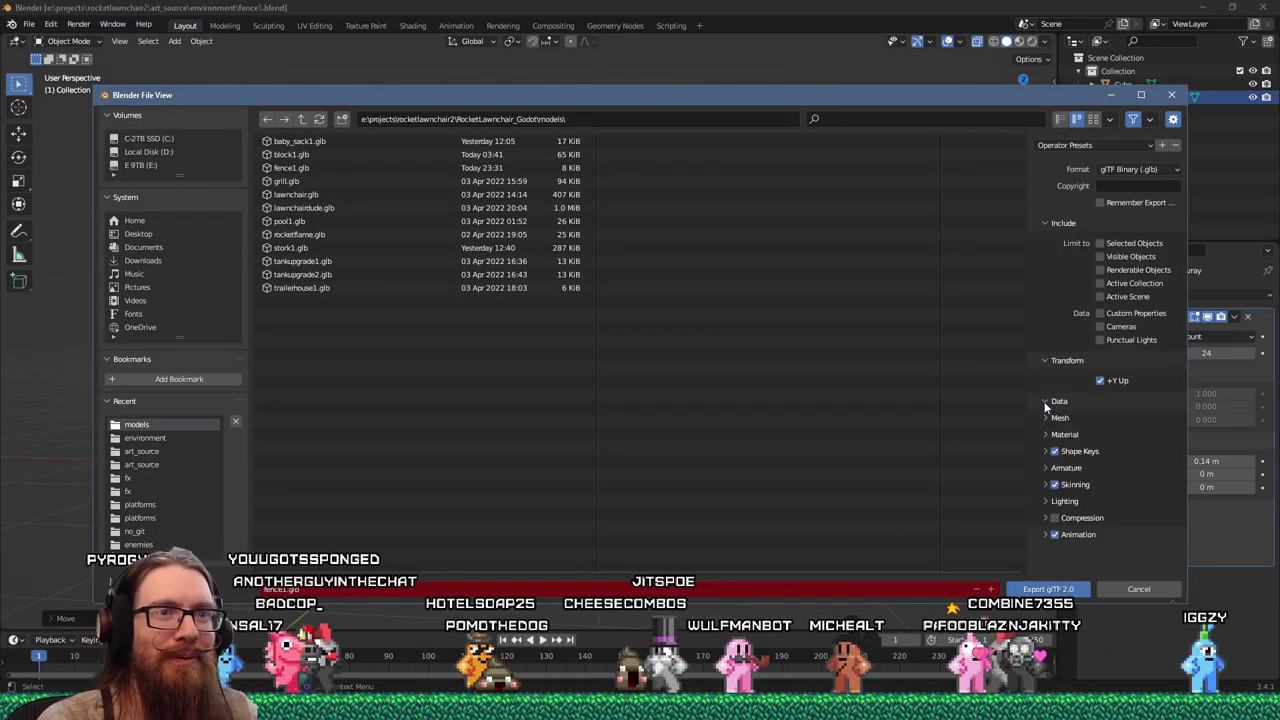
left_click(1120, 204)
left_click(1054, 451)
left_click(1124, 258)
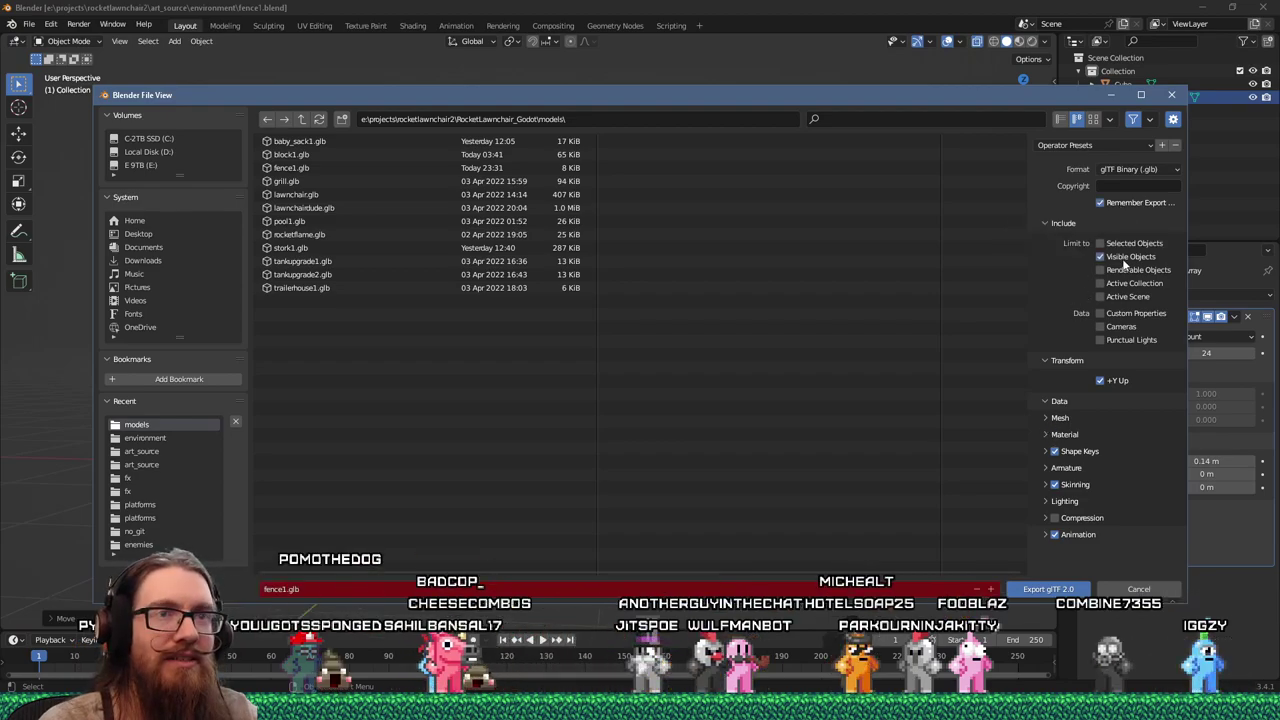
left_click(1062, 418)
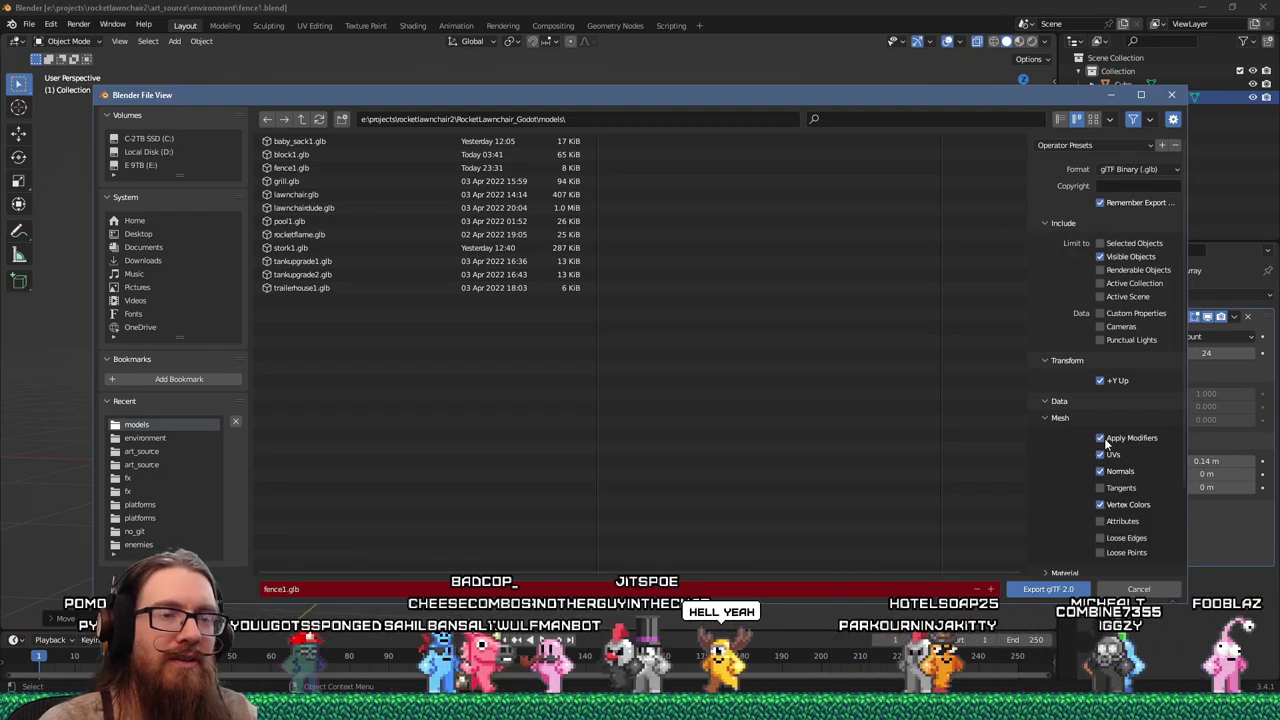
key("Return")
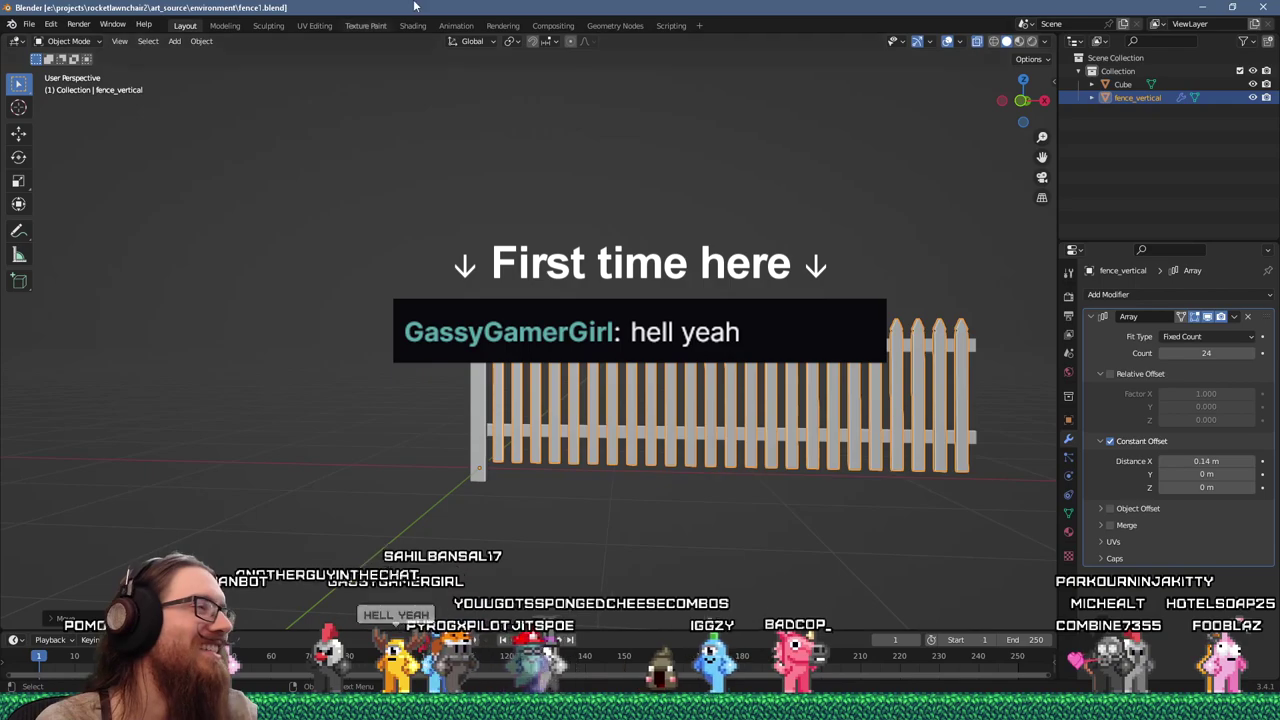
- Save fence1.blend and return to the Godot editor
left_click(27, 23)
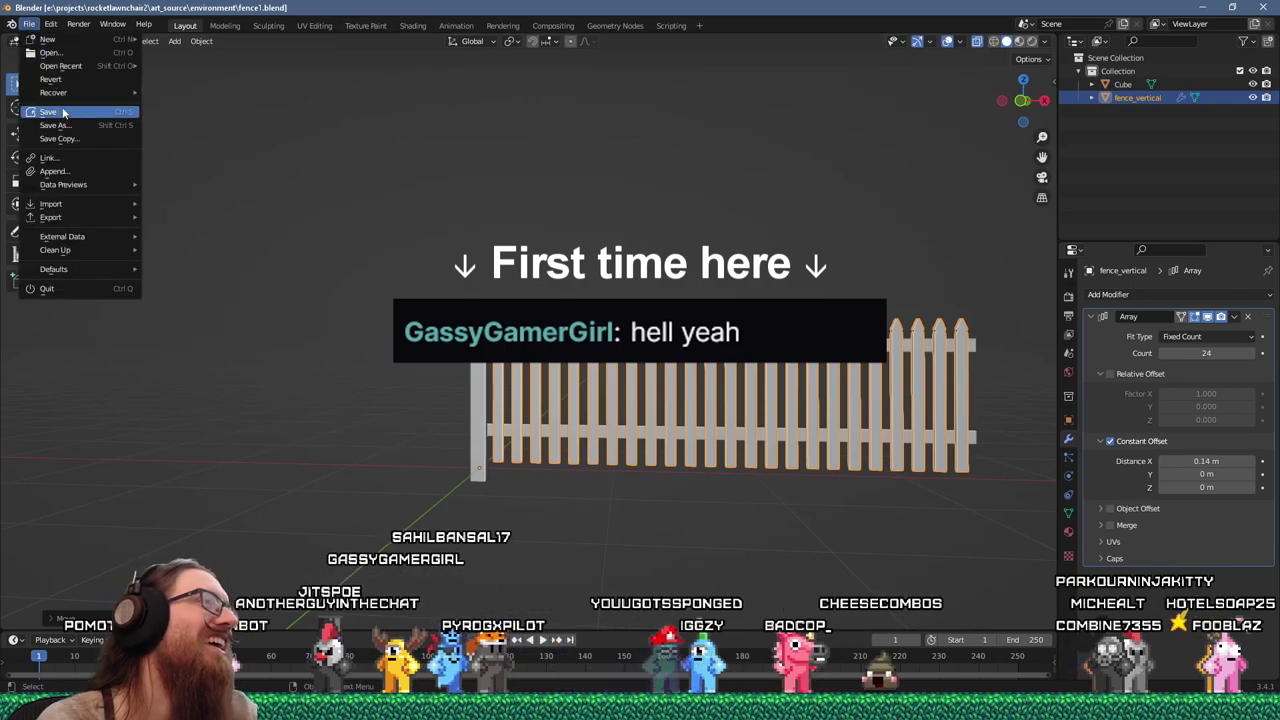
left_click(63, 113)
left_click(29, 23)
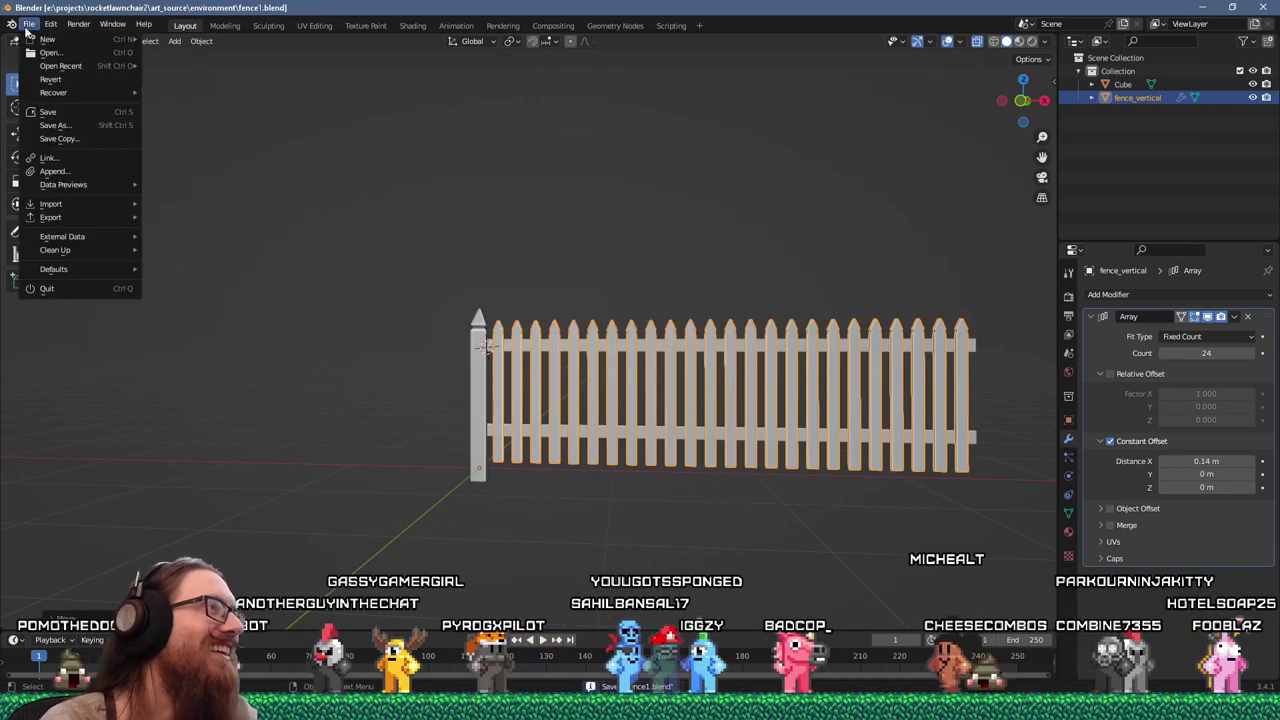
left_click(29, 23)
left_click(31, 25)
key("alt+Tab")
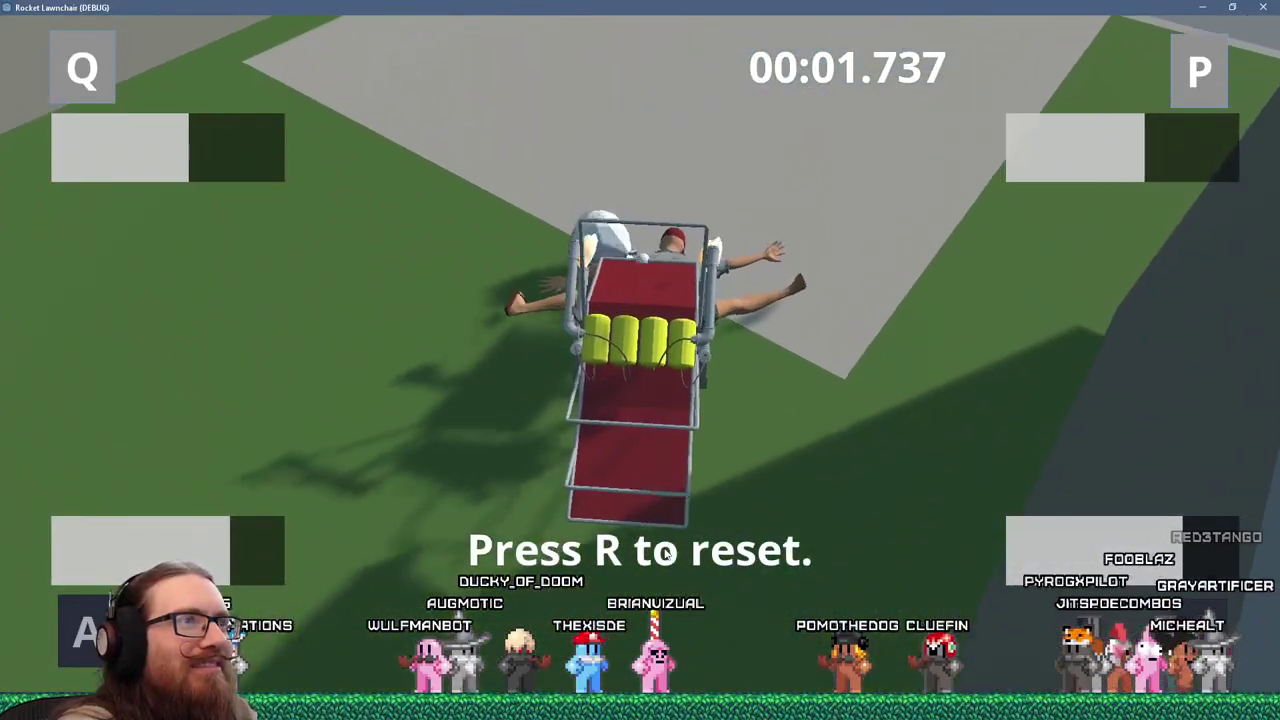
- Reset the crashed run and fire the Q and P rockets to deliver the first baby
key("r")
key("q")
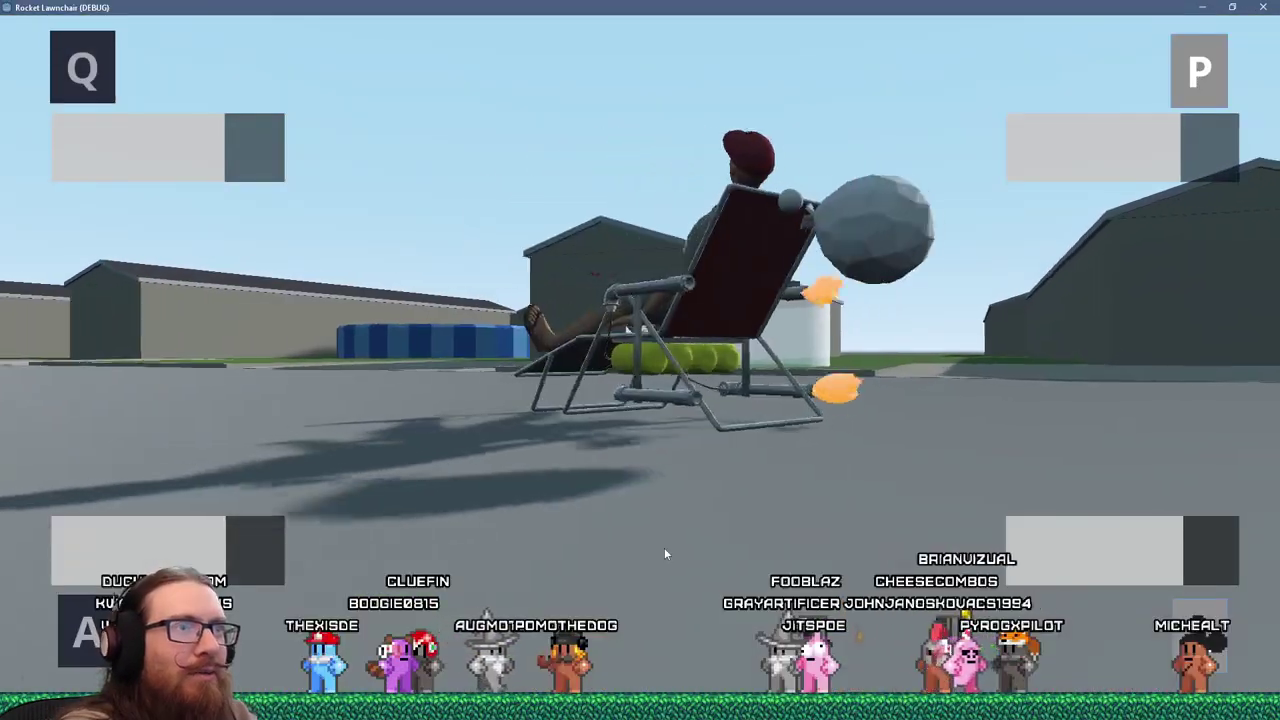
key("p")
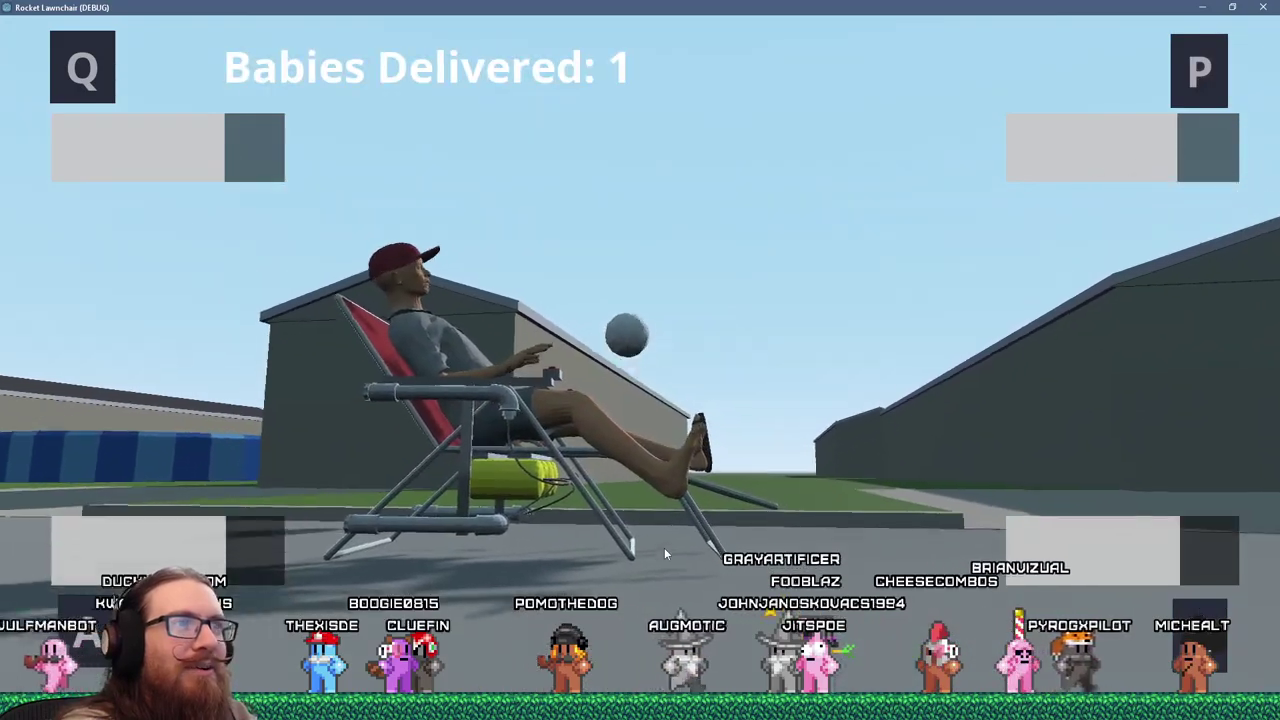
- Switch to Twitch's Software and Game Development directory and open another developer's live stream
key("alt+Tab")
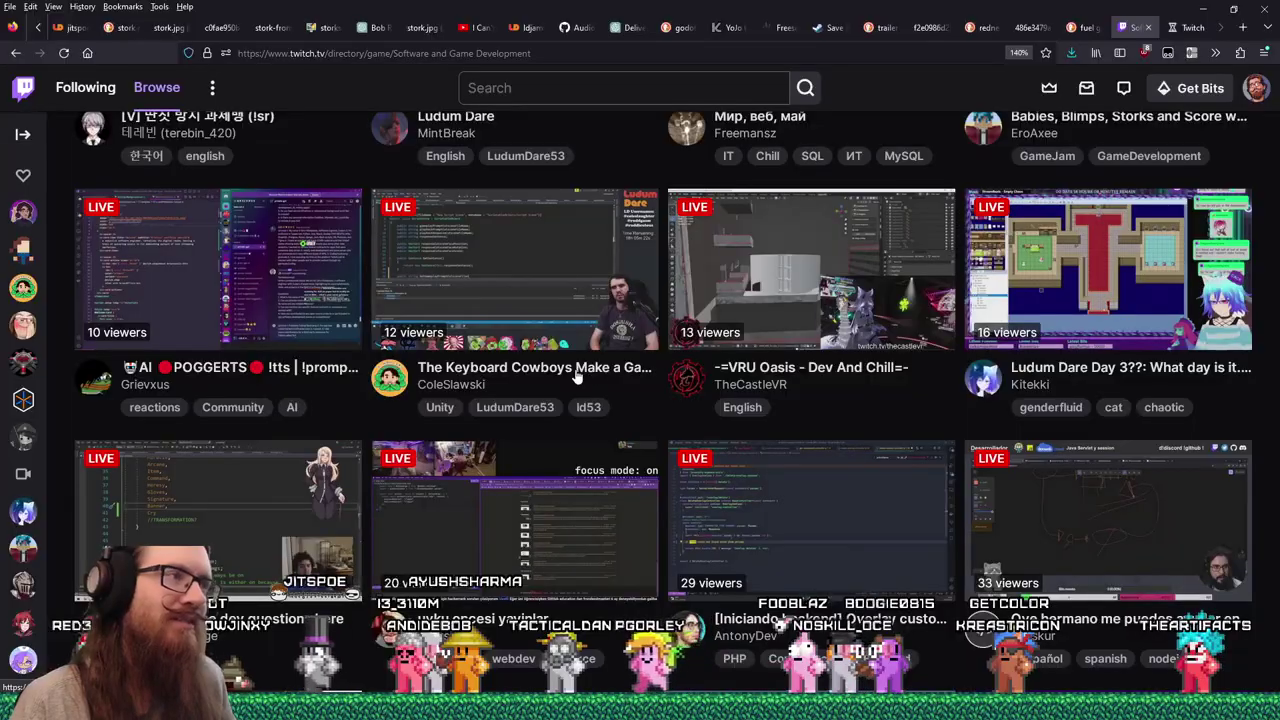
left_click(576, 372)
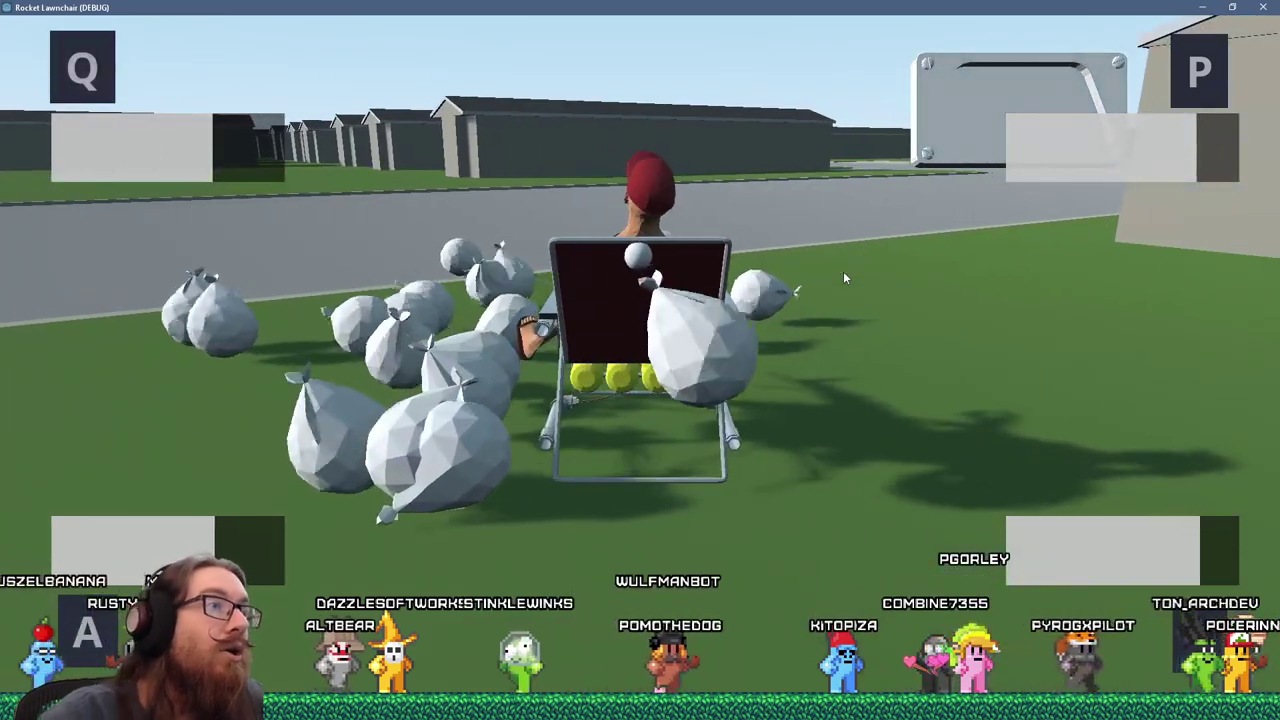
- Close the game, open BabySackRigid, edit its collision mask layers and save the scene
key("Escape")
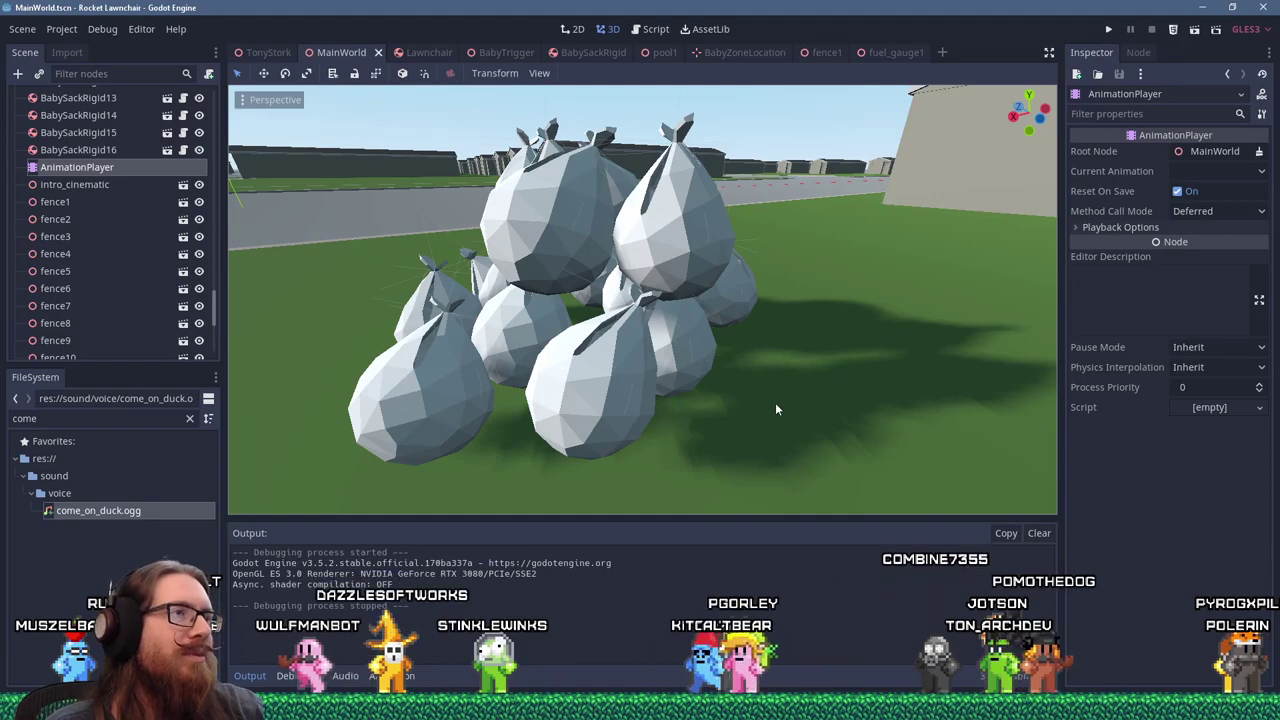
middle_click_drag(775, 409, 814, 314)
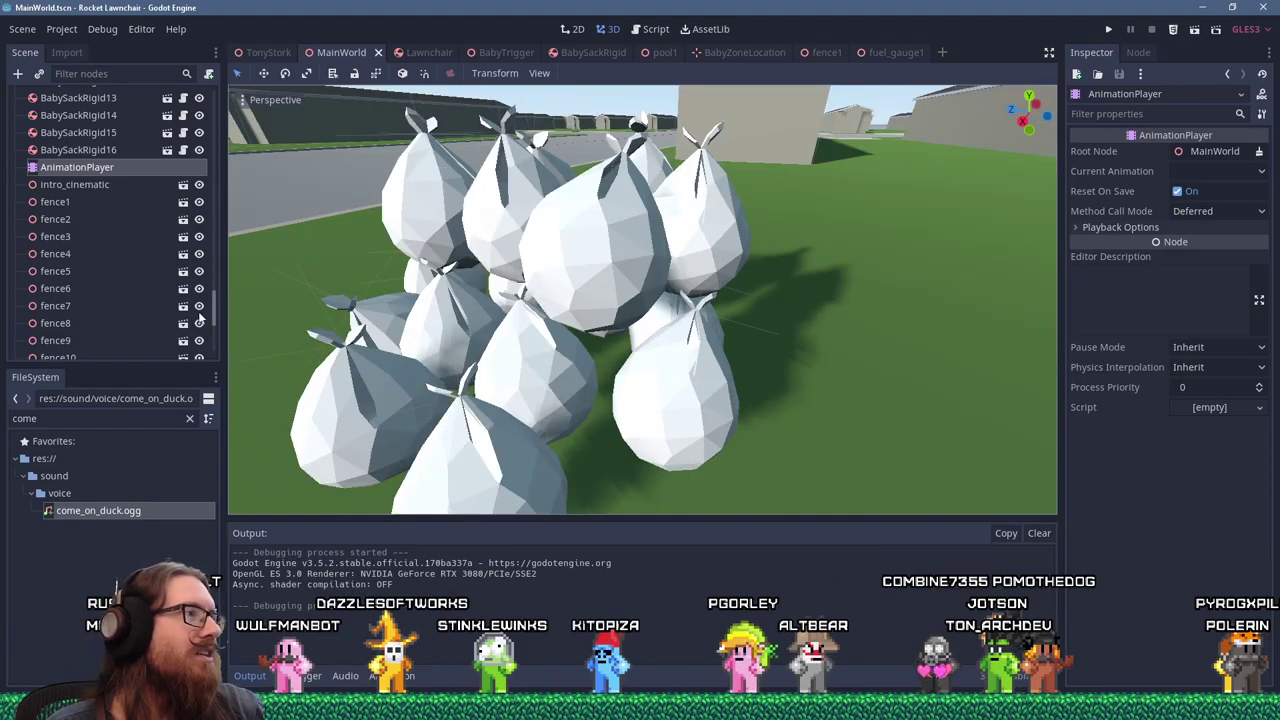
left_click_drag(213, 318, 213, 100)
left_click(183, 340)
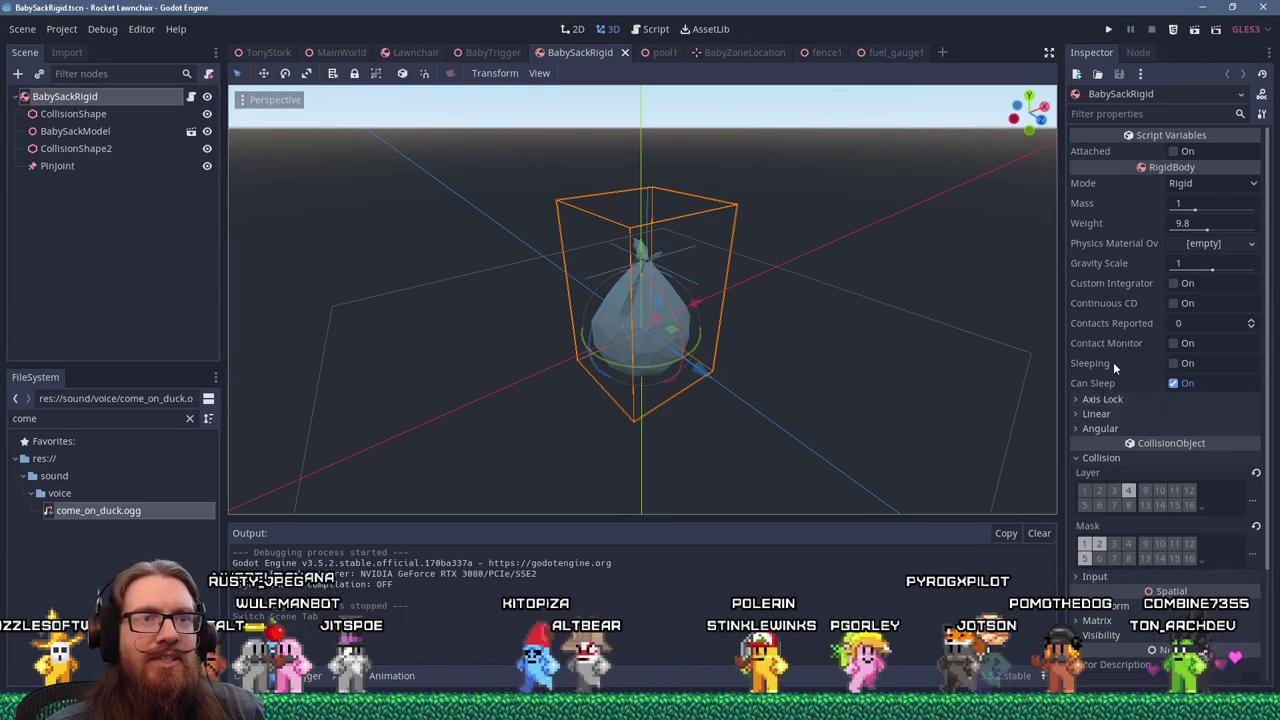
left_click(1254, 546)
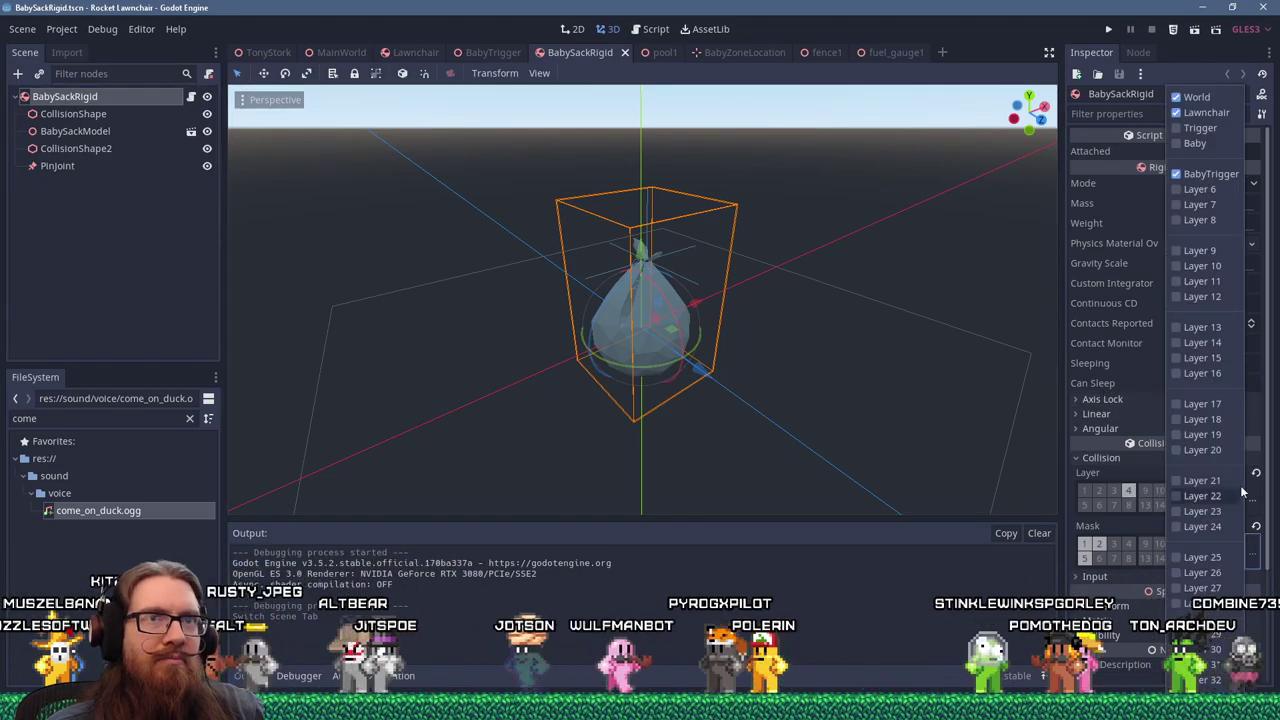
left_click(1160, 525)
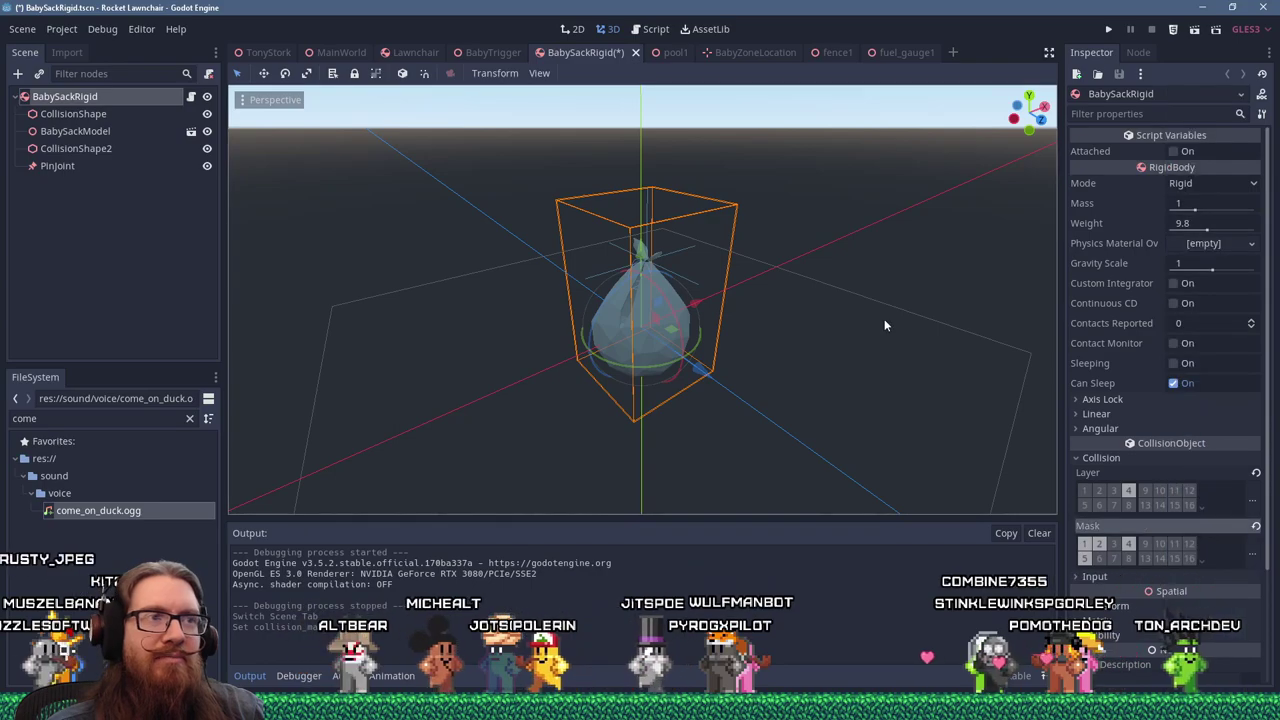
key("ctrl+s")
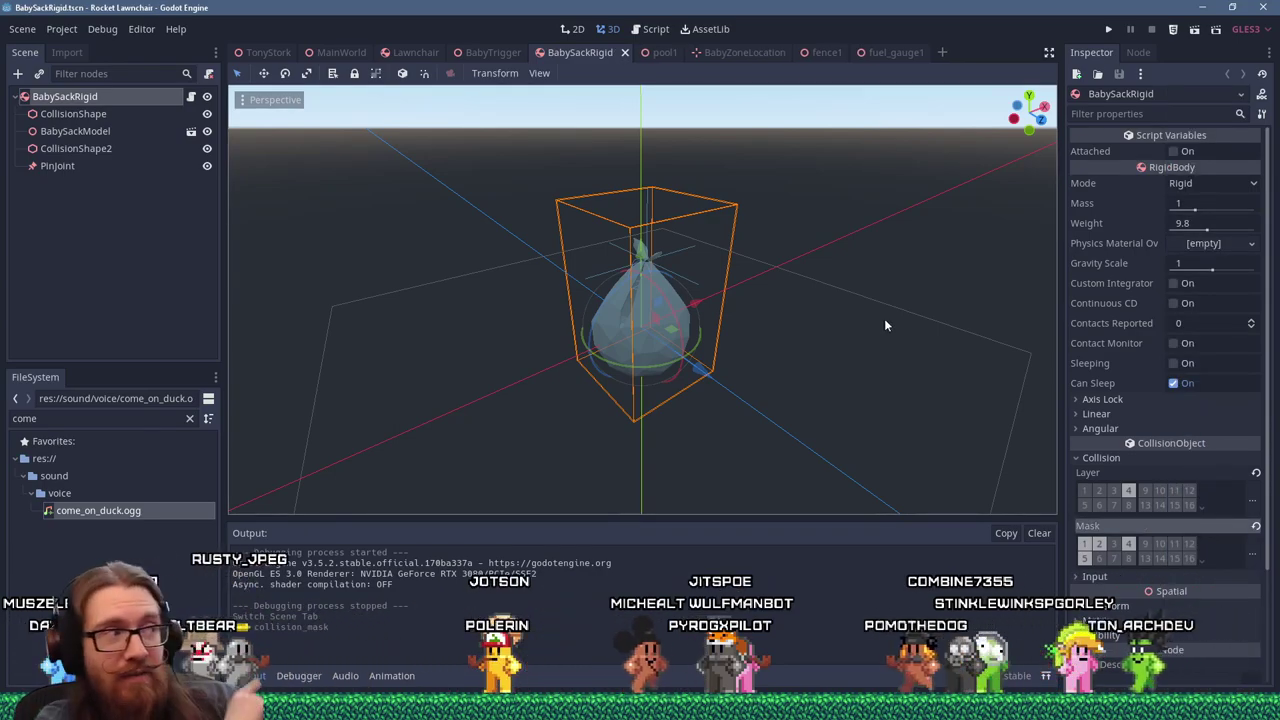
- Zoom in on the baby sack and run the game to test the collision change
scroll(884, 318, "up", 3)
mouse_move(700, 321)
middle_mouse_down()
mouse_move(732, 283)
mouse_move(876, 249)
mouse_move(792, 282)
mouse_move(675, 278)
middle_mouse_up()
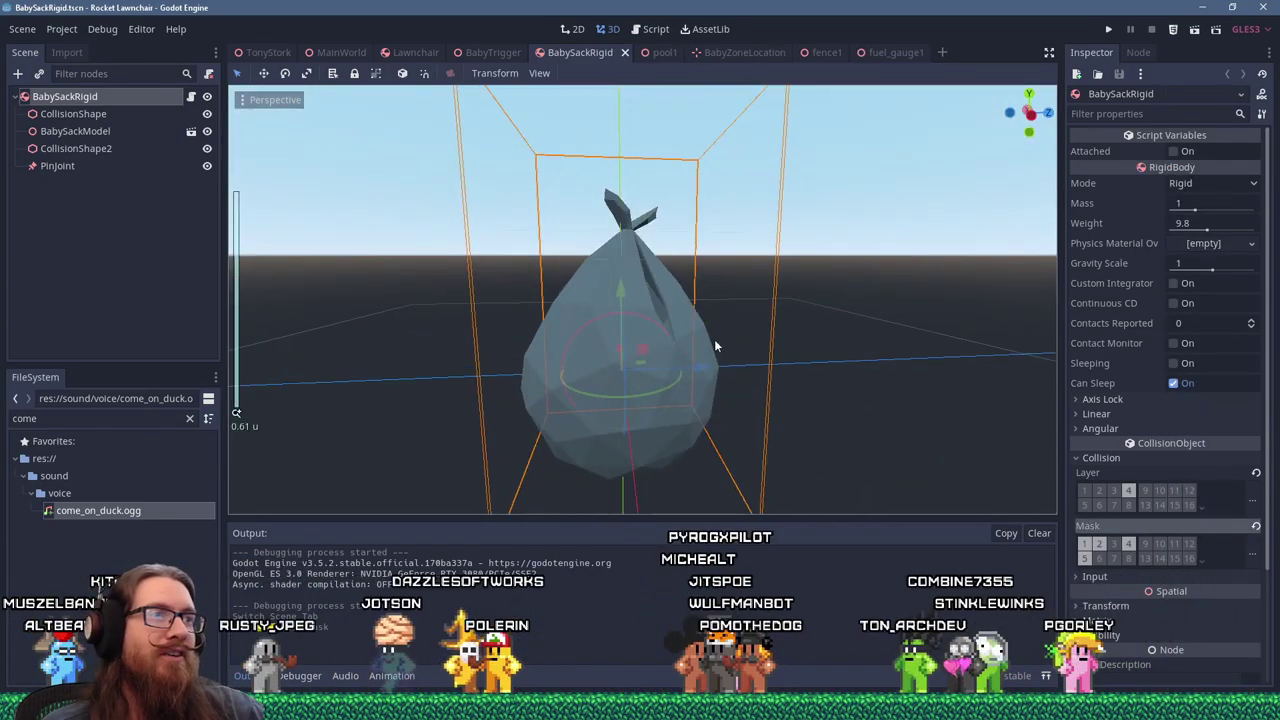
key("F5")
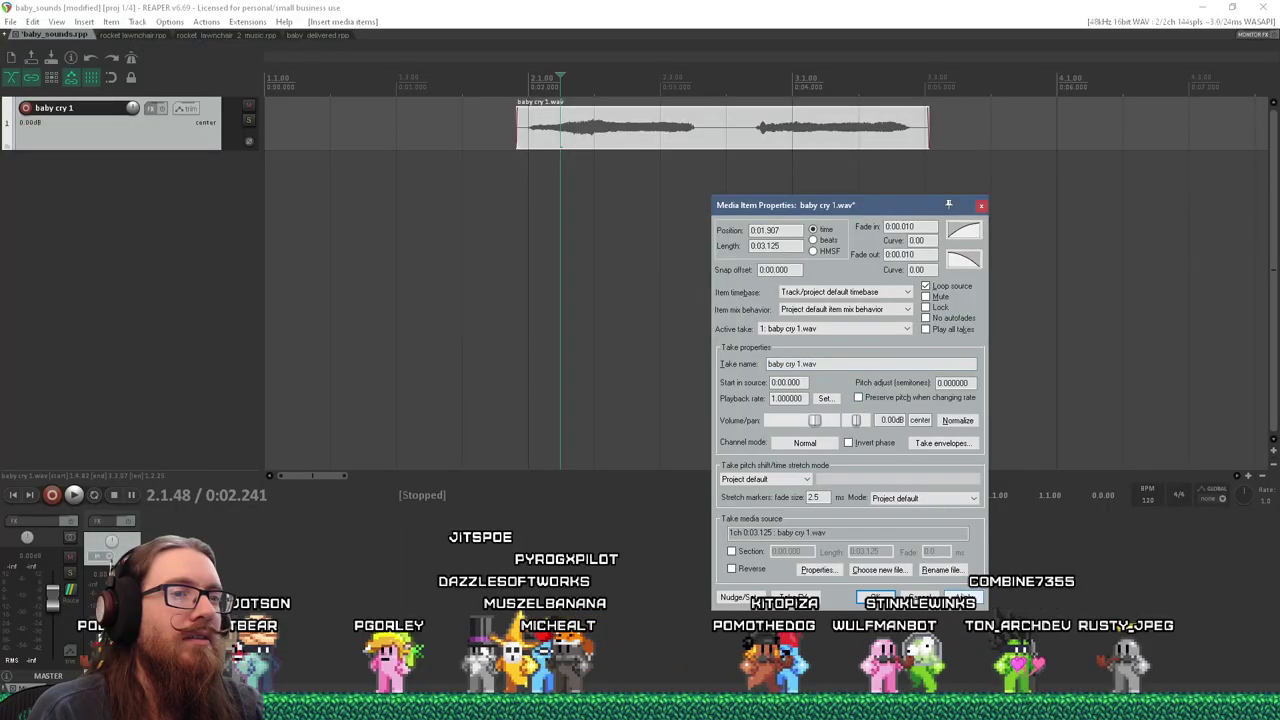
- Apply the 1.290 playback rate to baby cry 1, preview it, and add a region spanning the clip
key("Return")
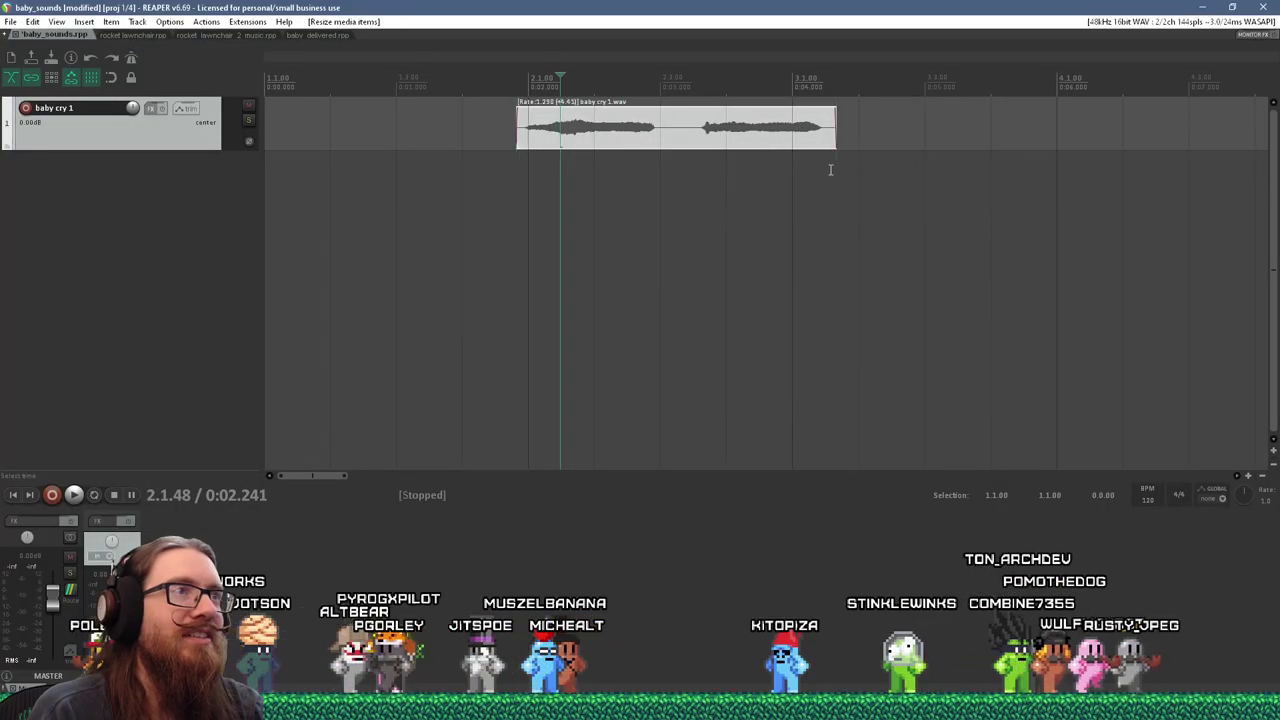
left_click(524, 172)
key("space")
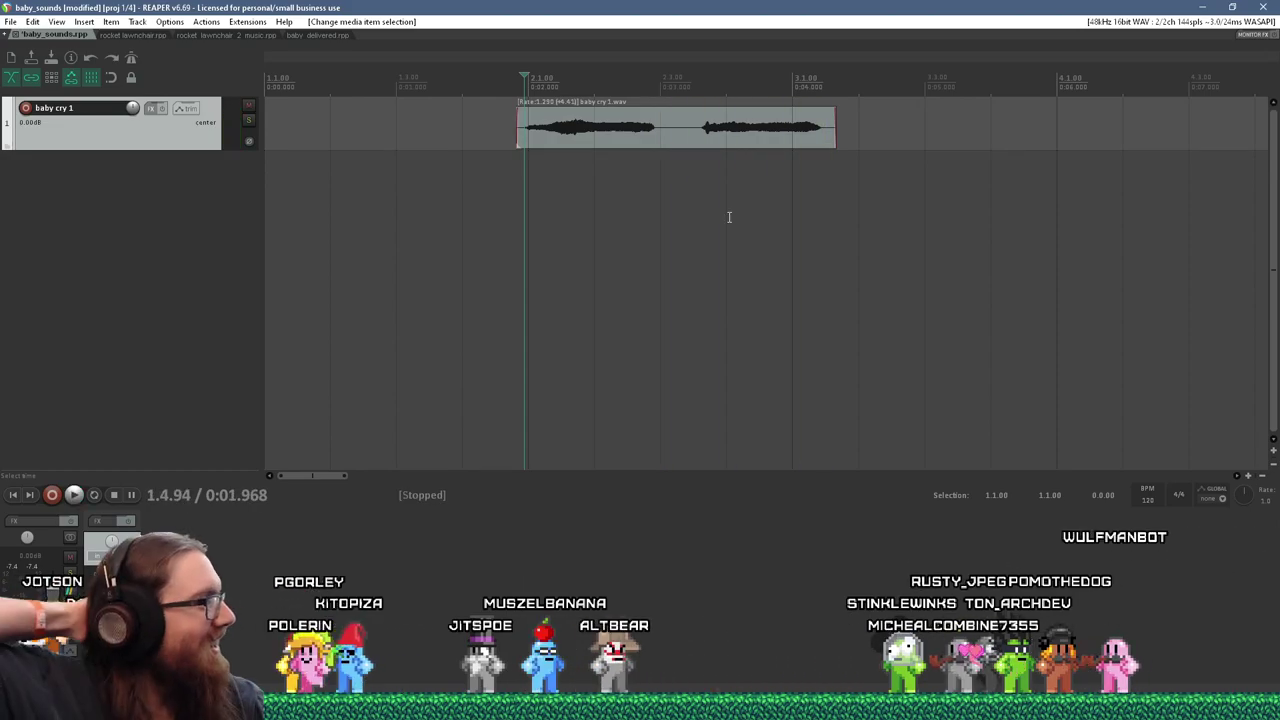
left_click(683, 125)
key("shift+r")
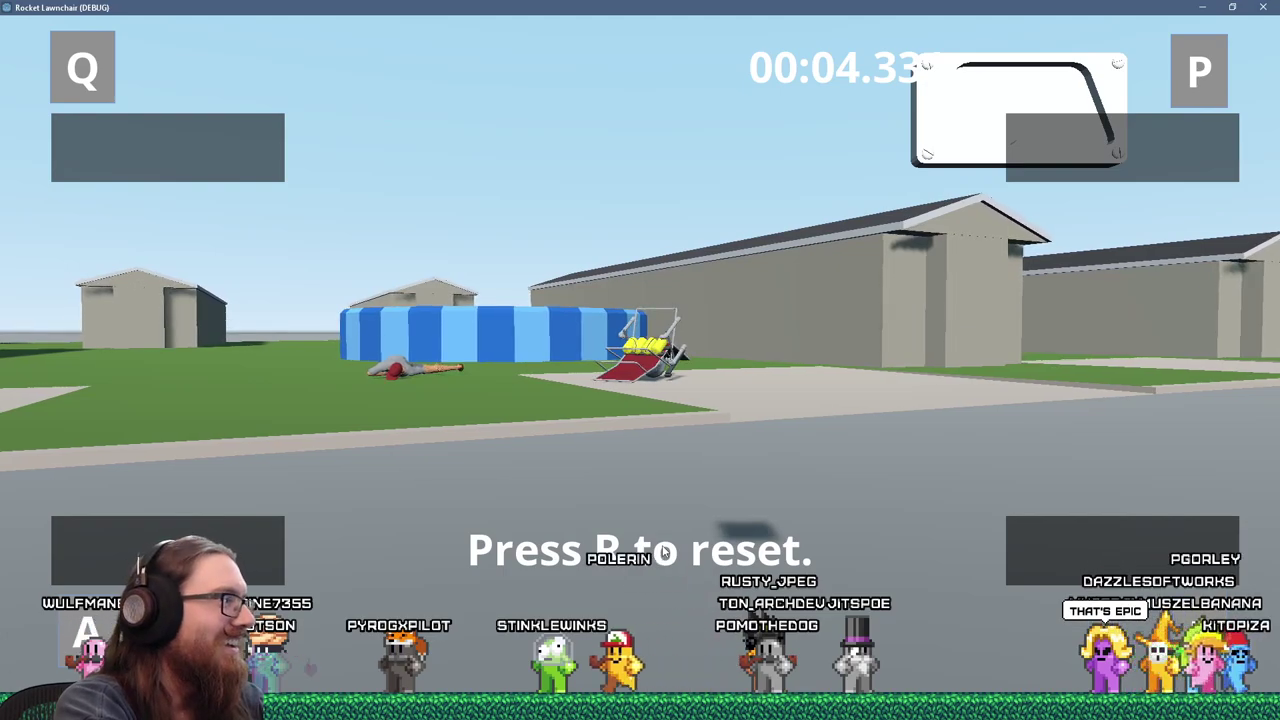
- Close the game, review the AudioStreamPlayer3D properties in the Inspector, and relaunch the game
key("alt+F4")
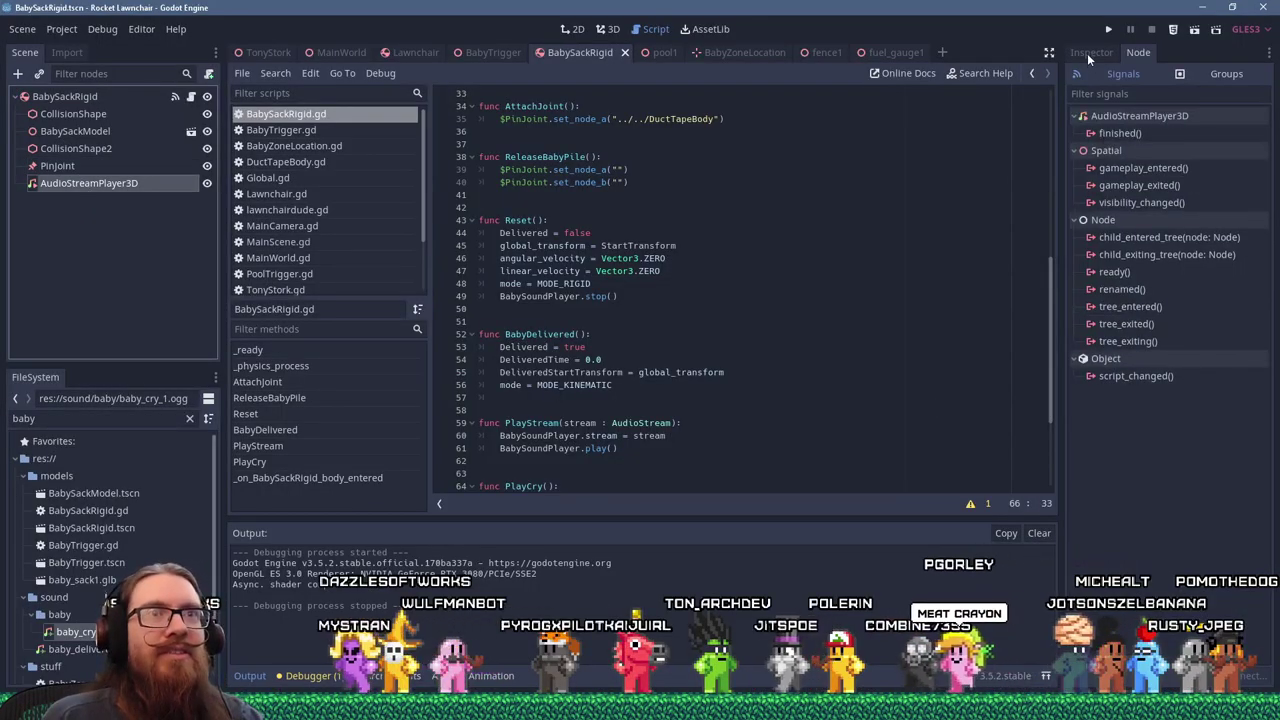
left_click(1089, 53)
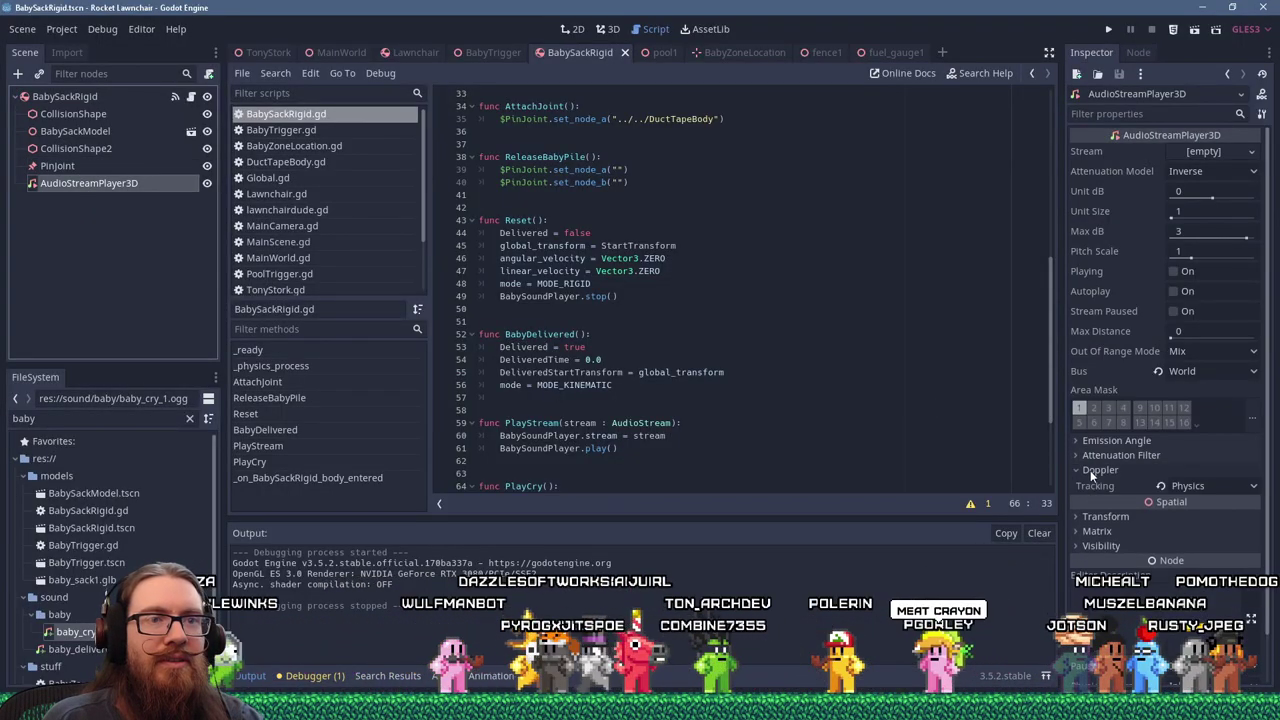
left_click(1108, 29)
- Fire the Q, P, A and L rockets to fly the lawnchair until it crashes
key("q")
key("p")
key("a")
key("l")
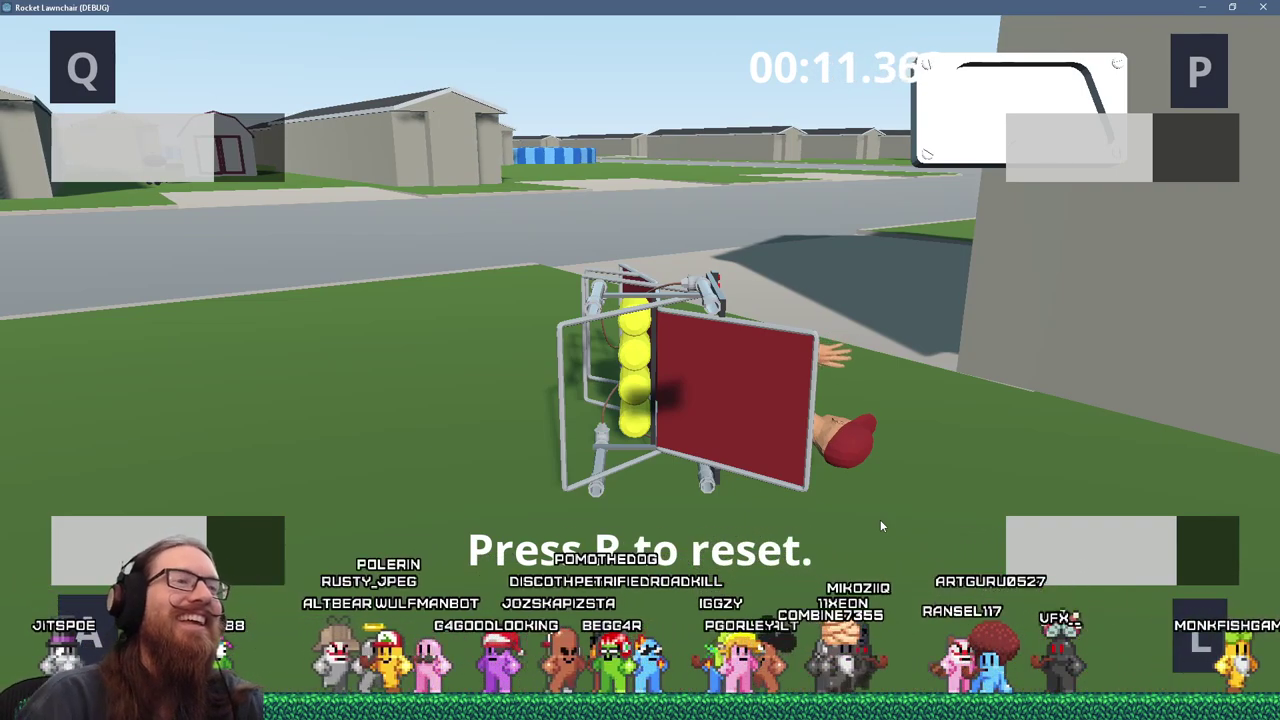
- Reset the run and test-fly the lawnchair, firing Q and P, then all four Q, P, A, L rockets
key("r")
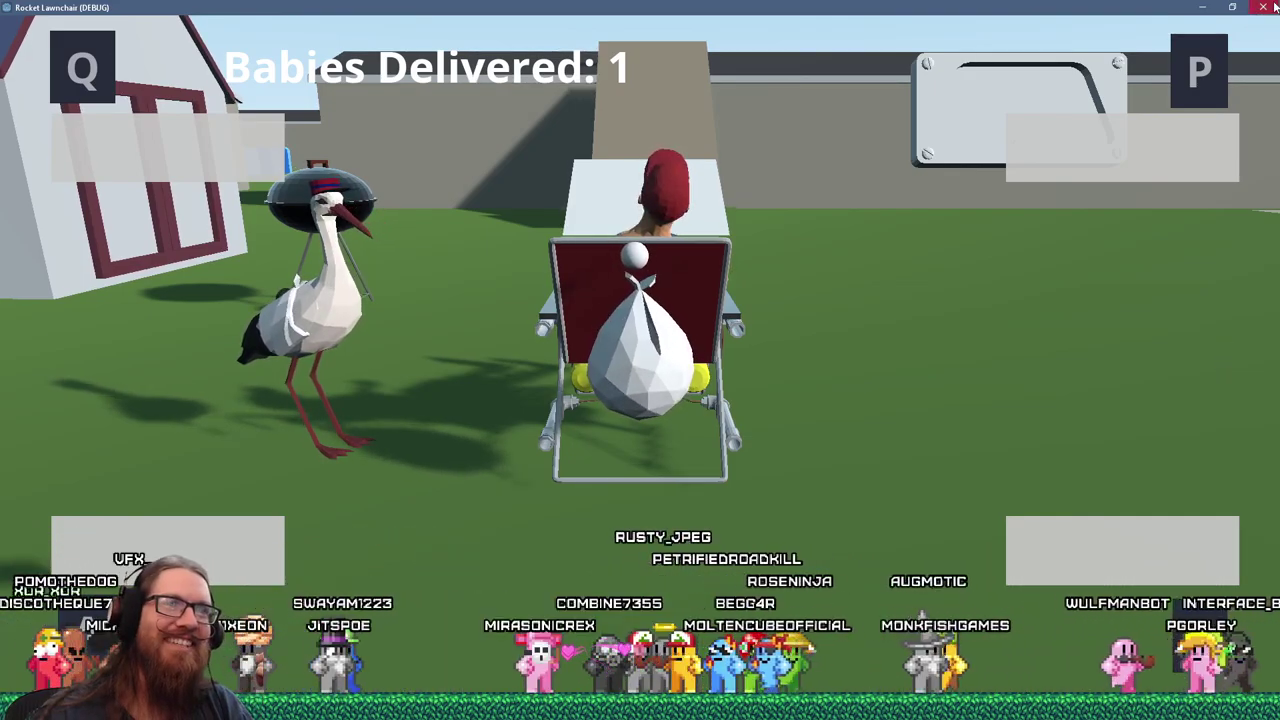
key("q")
key("p")
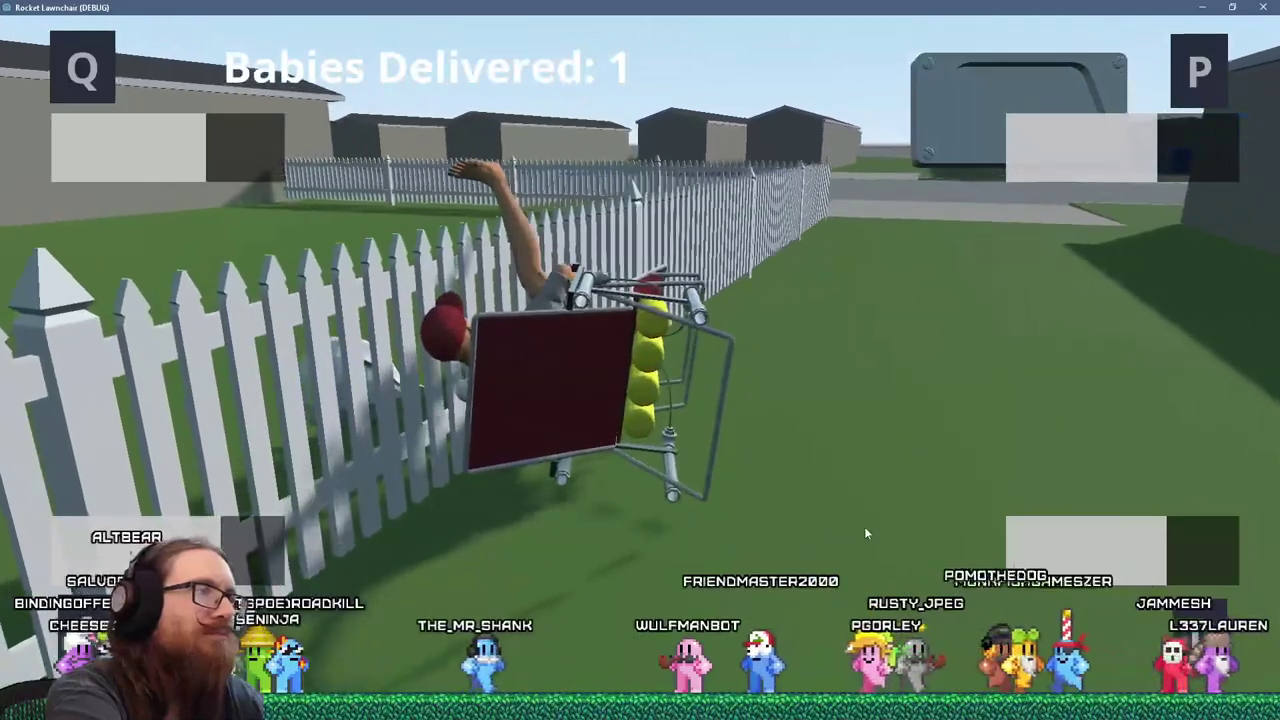
key("q")
key("p")
key("a")
key("l")
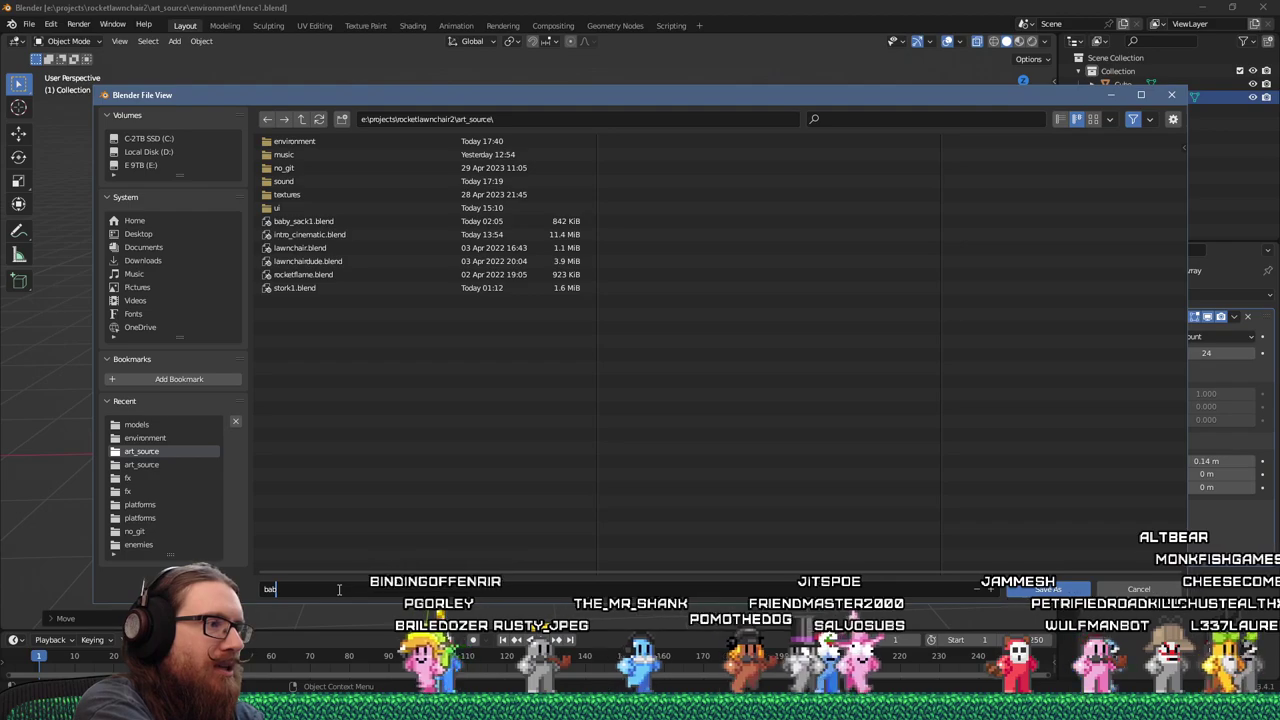
- Save the Blender file as baby_zone.blend and orbit around the fence object
type("y_zone")
key("Return")
scroll(563, 378, "down", 3)
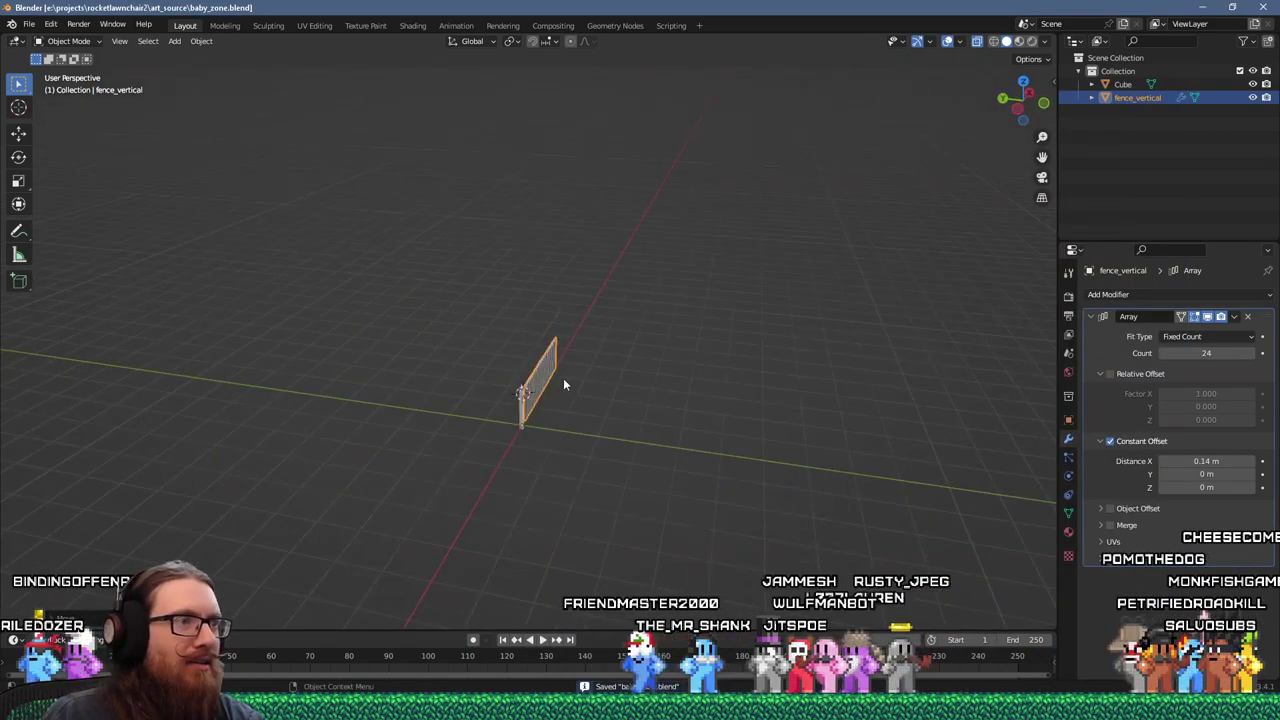
mouse_move(563, 378)
middle_mouse_down()
mouse_move(398, 360)
mouse_move(483, 382)
mouse_move(340, 392)
middle_mouse_up()
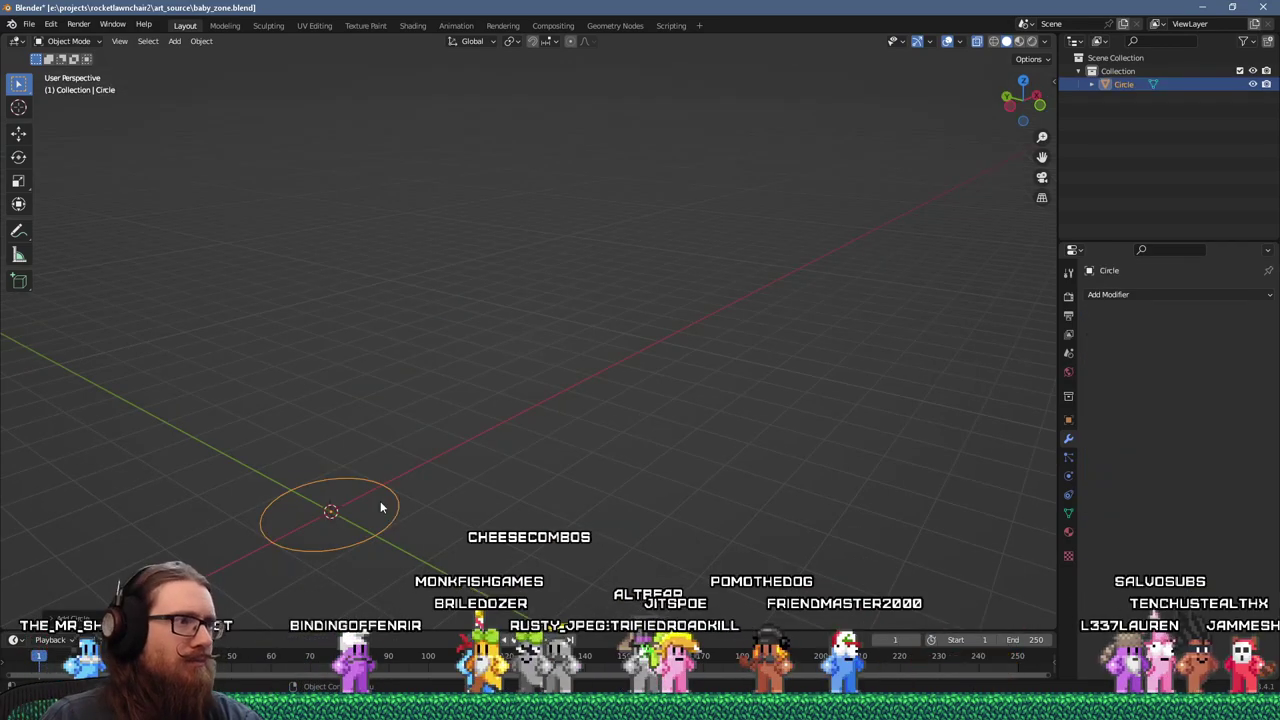
- Filter the Godot project files for 'babz' assets, then briefly toggle edit mode in Blender
key("alt+Tab")
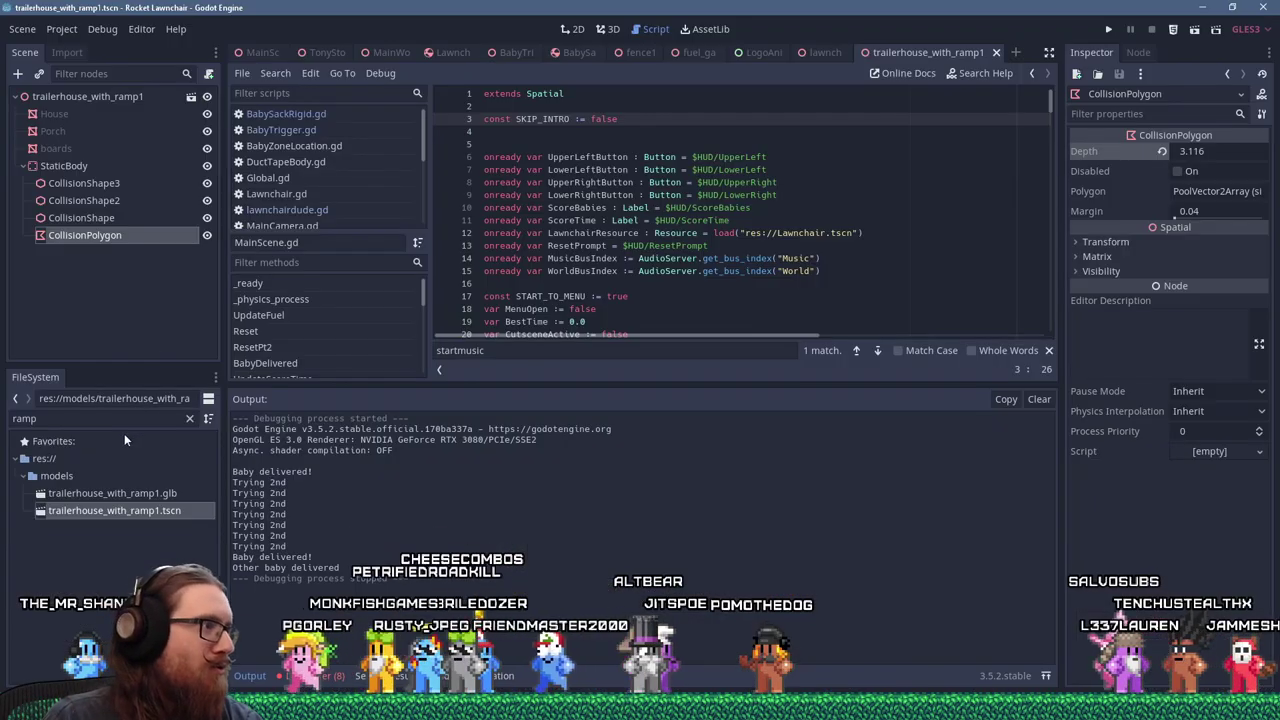
left_click(189, 418)
type("babz")
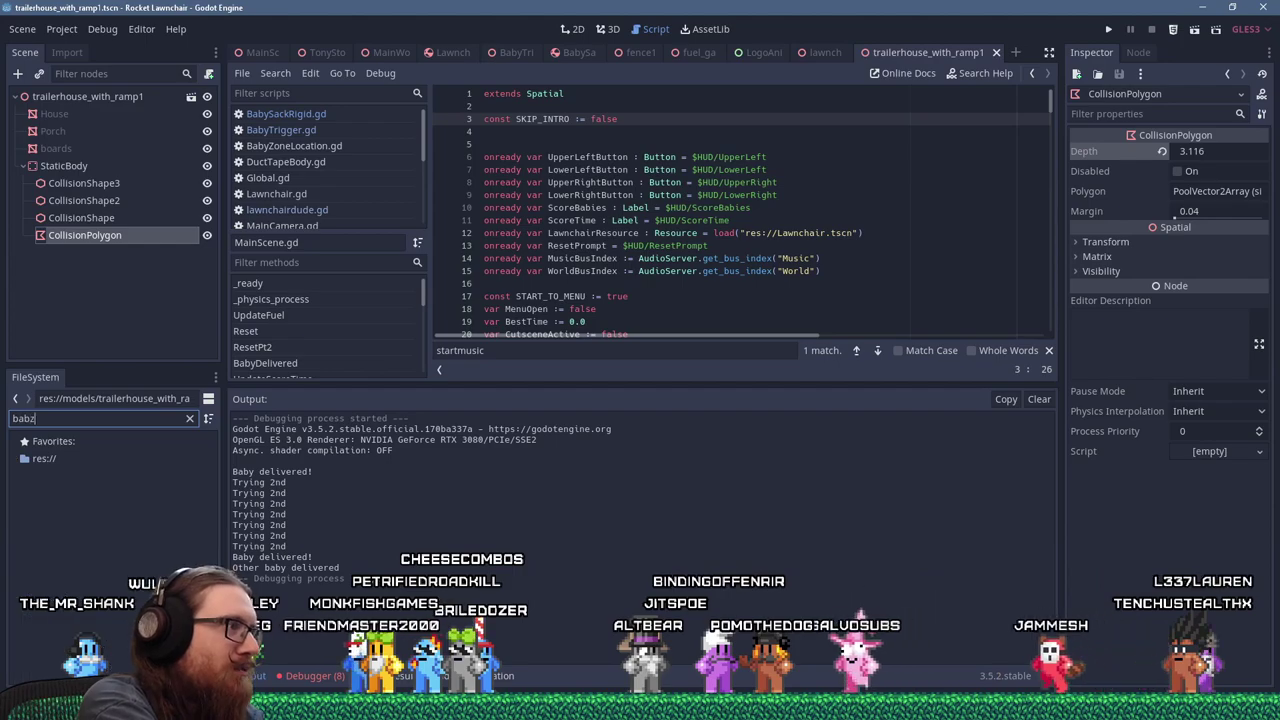
key("alt+Tab")
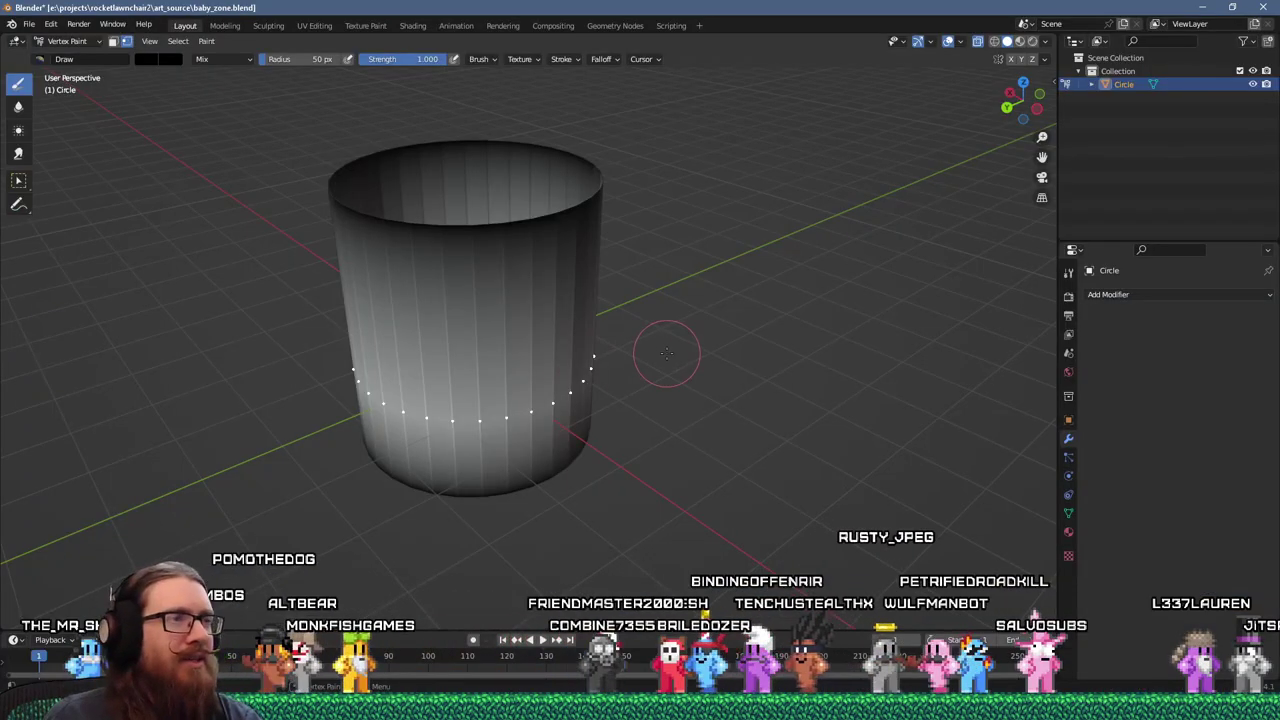
key("Tab")
key("Tab")
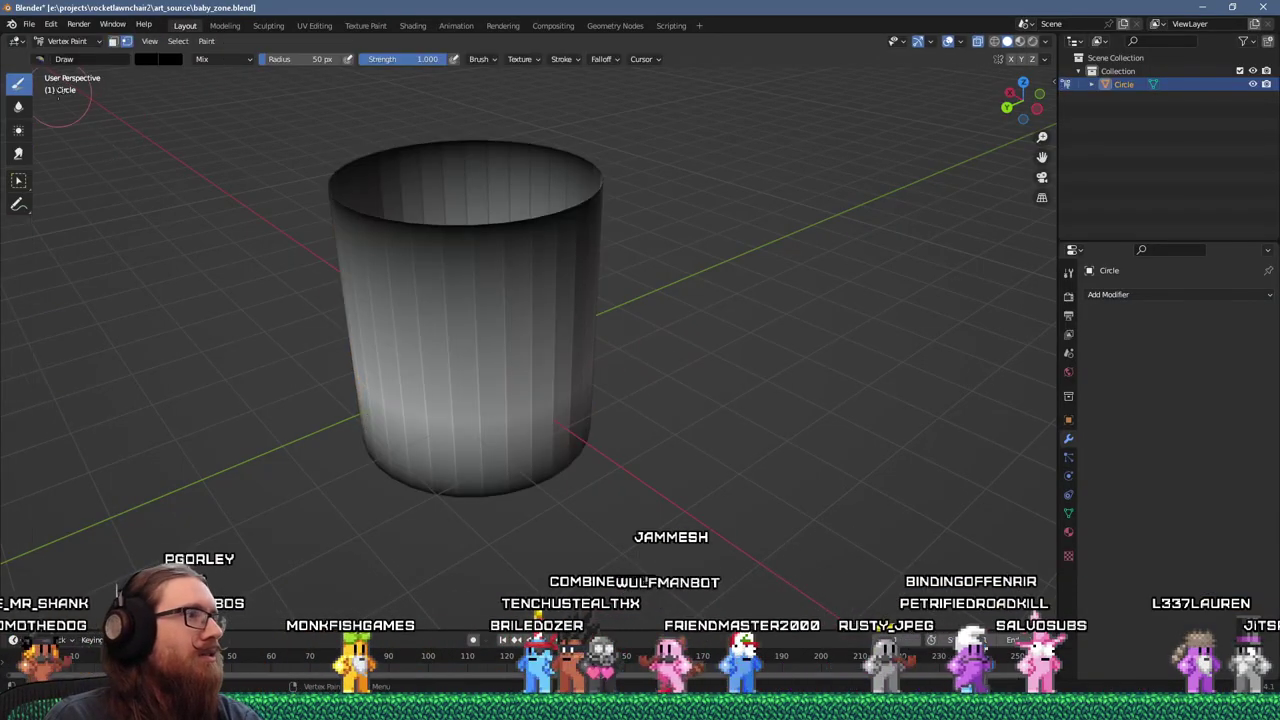
- Set the baby zone material's albedo colour to khaki in Godot
key("alt+Tab")
left_click_drag(1013, 182, 1043, 175)
left_click(763, 180)
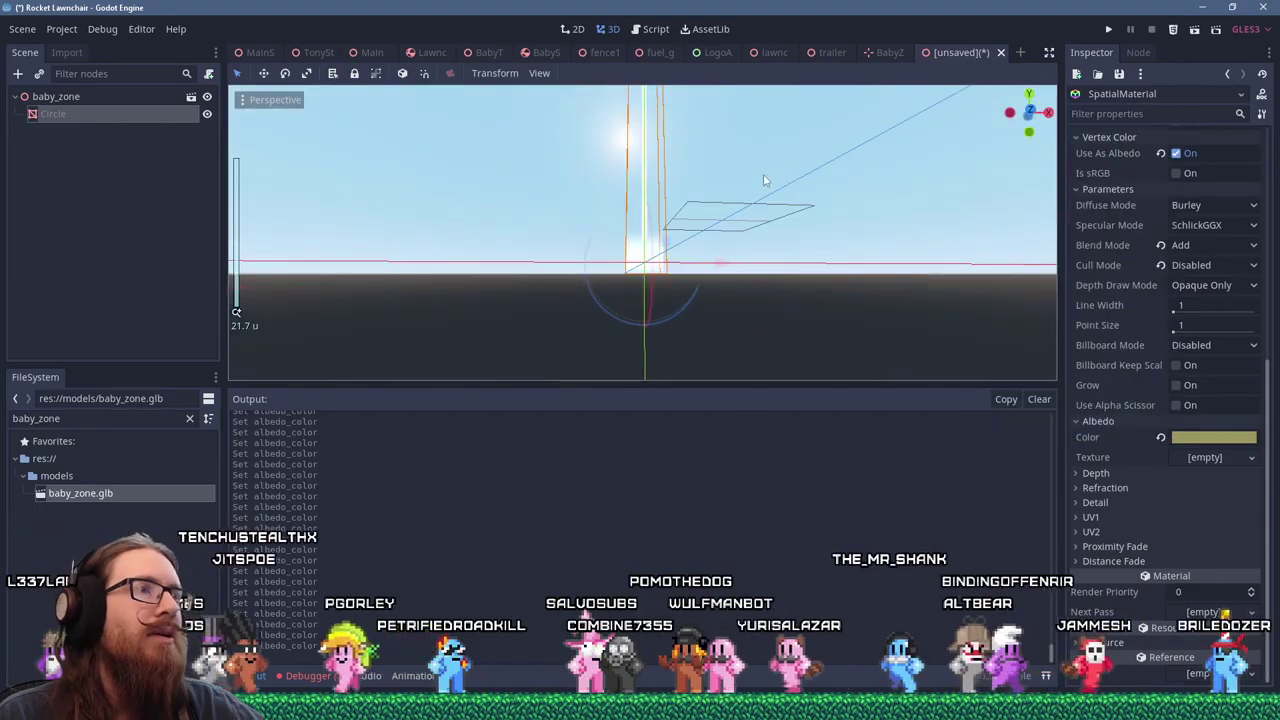
- Run the game, restart to the title menu, click Play, launch the lawnchair with Space, then close it
key("F5")
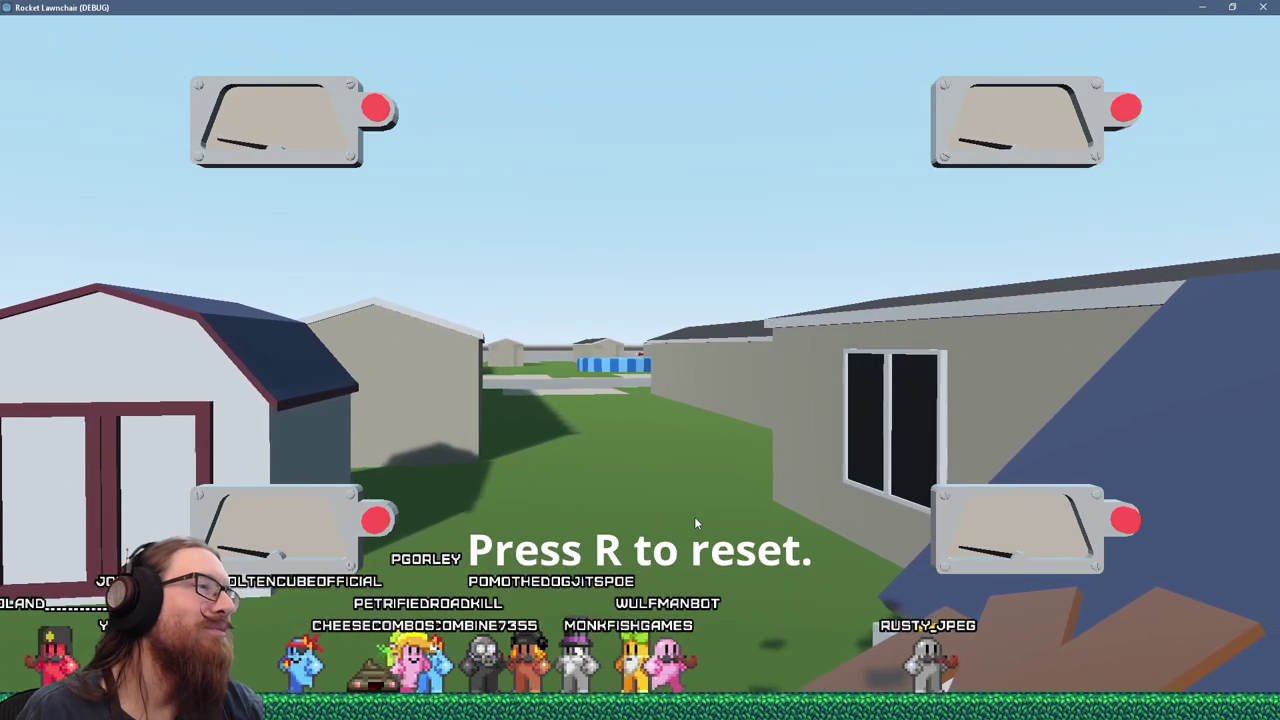
key("r")
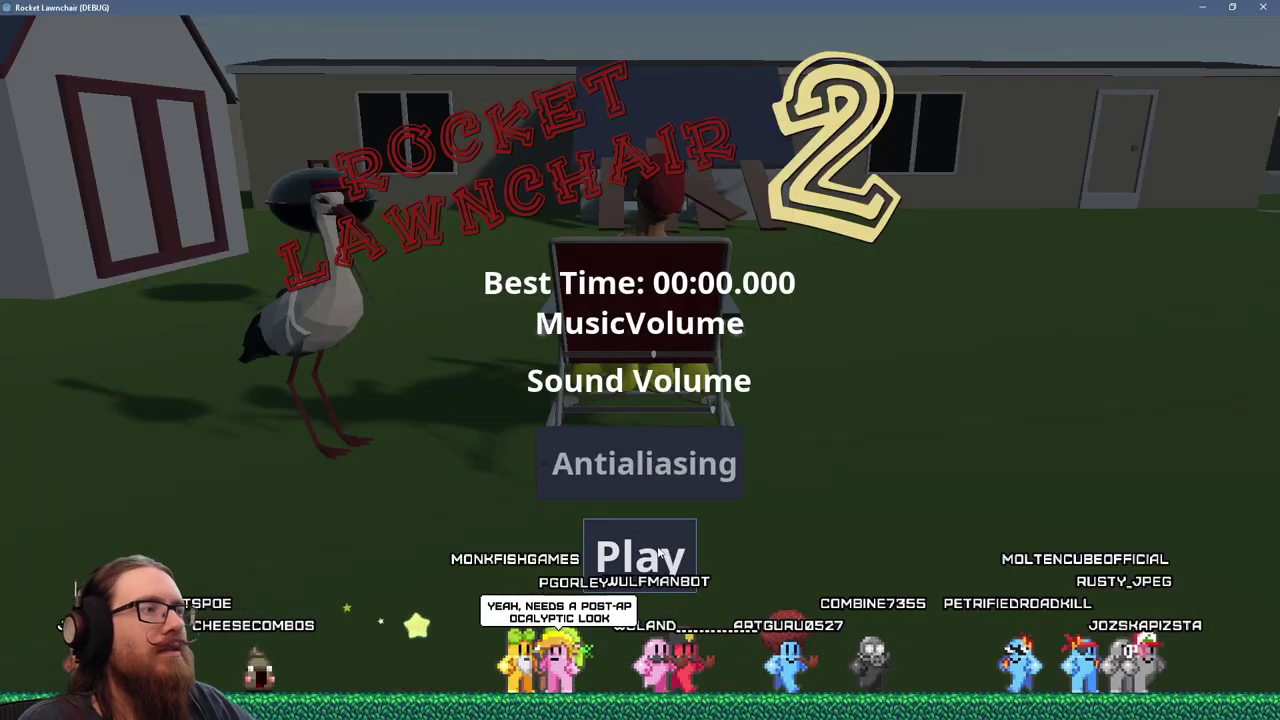
left_click(658, 550)
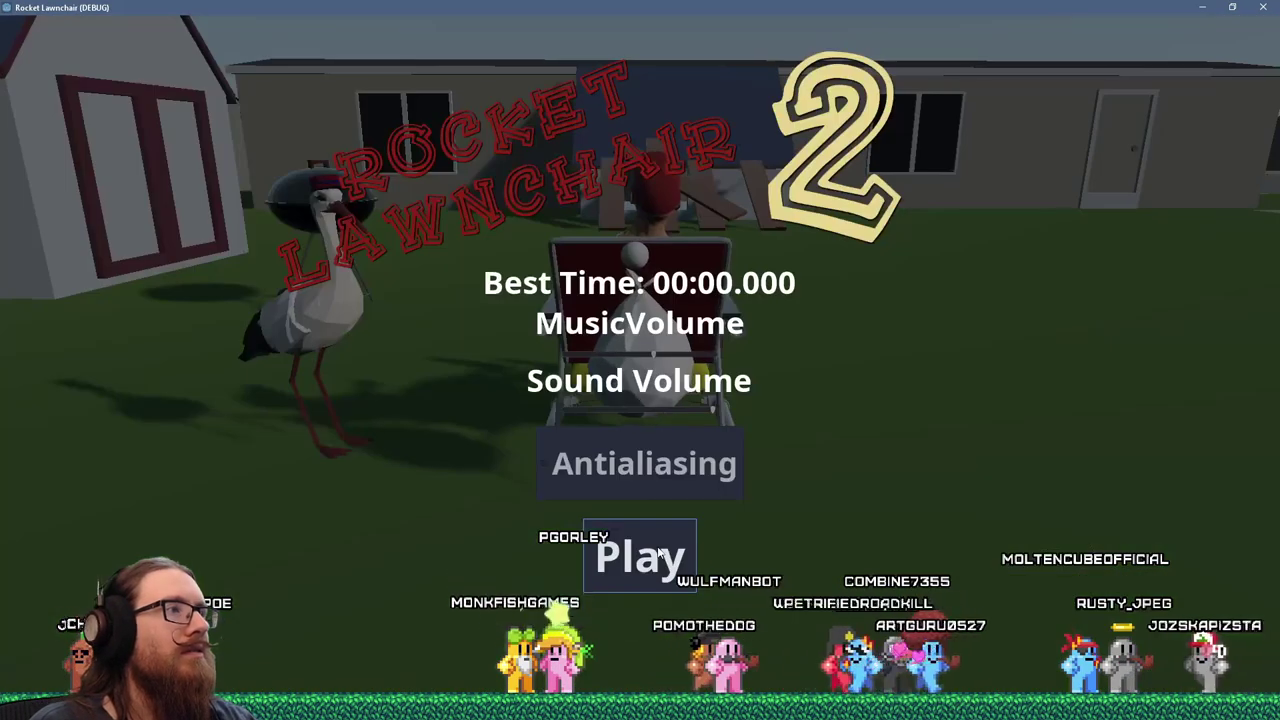
left_click(658, 550)
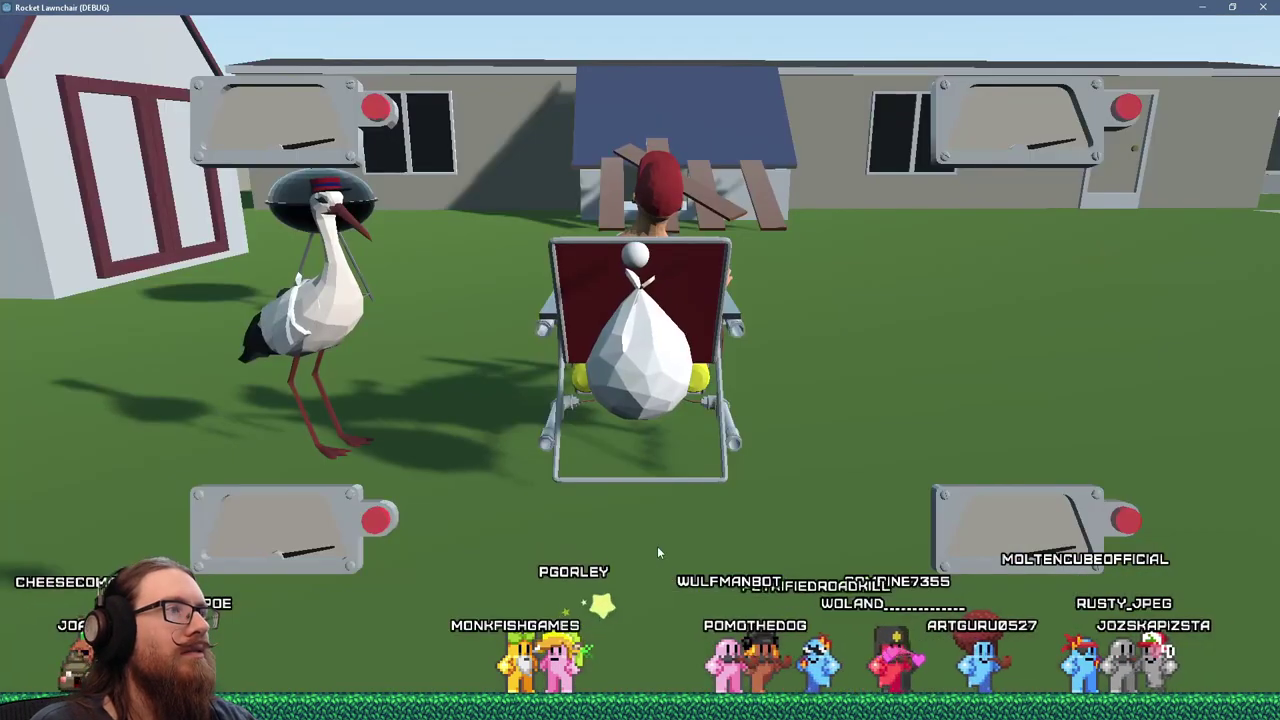
left_click(658, 552)
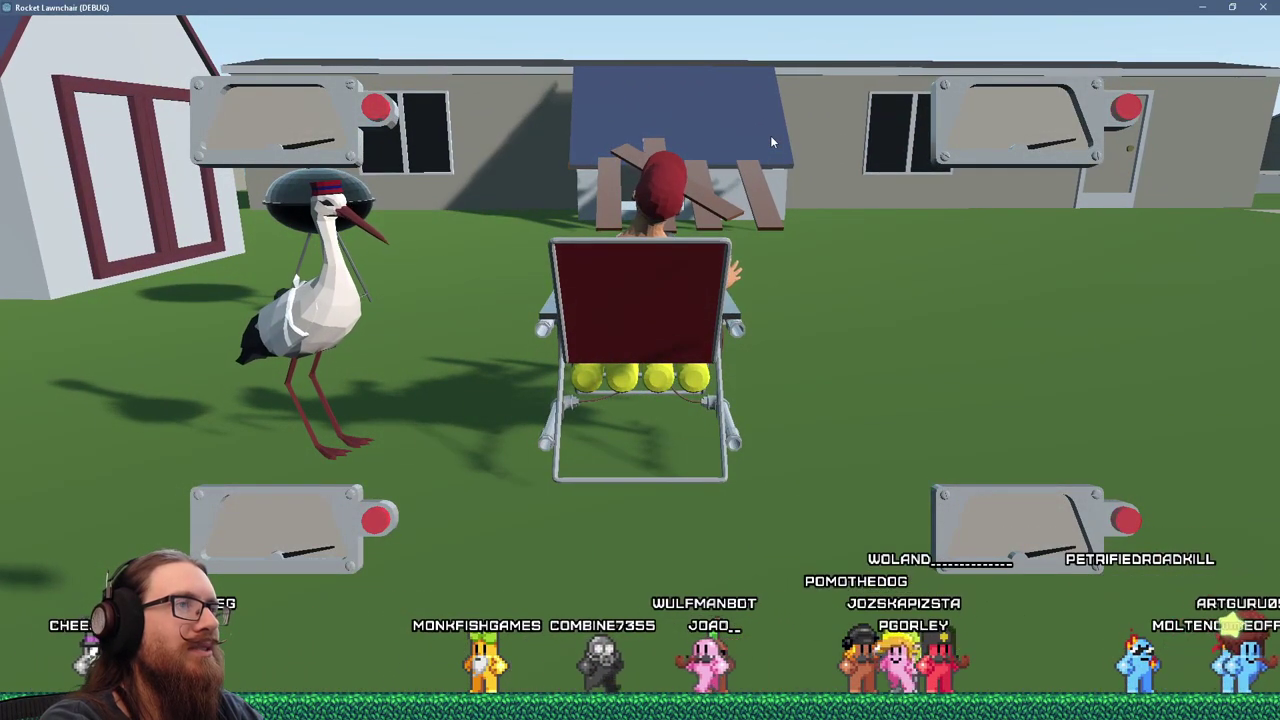
key("space")
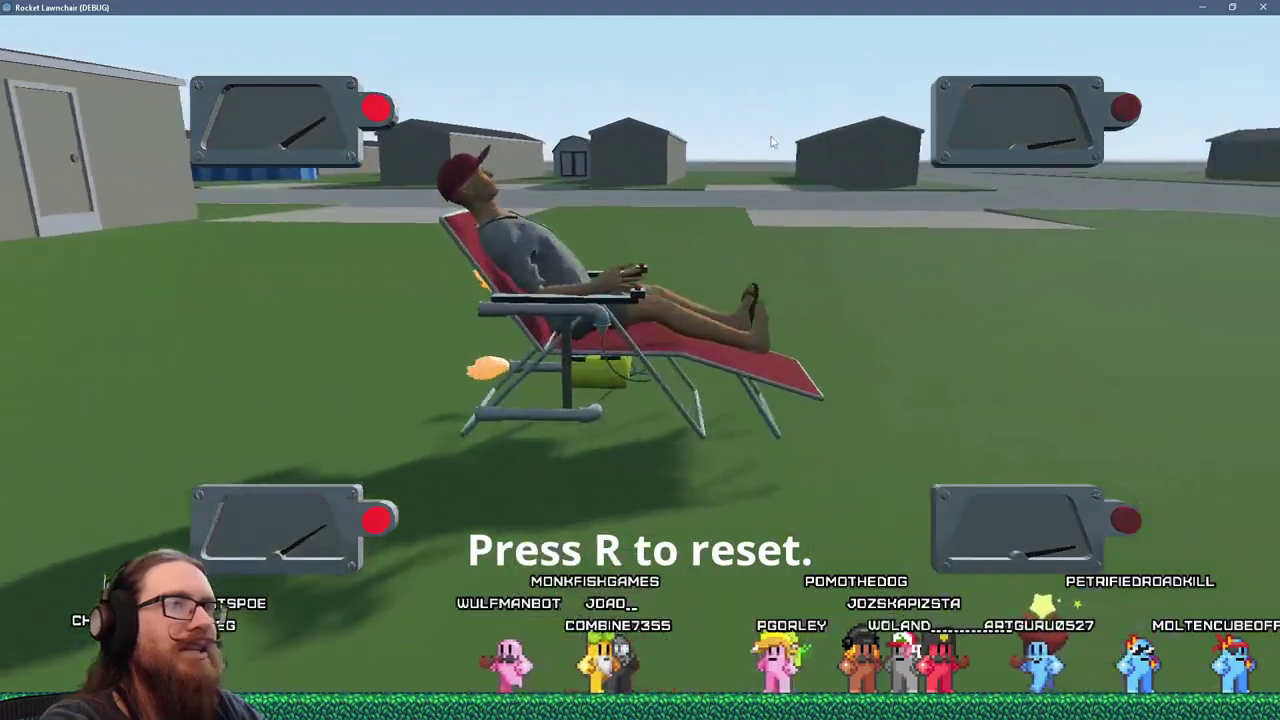
key("alt+F4")
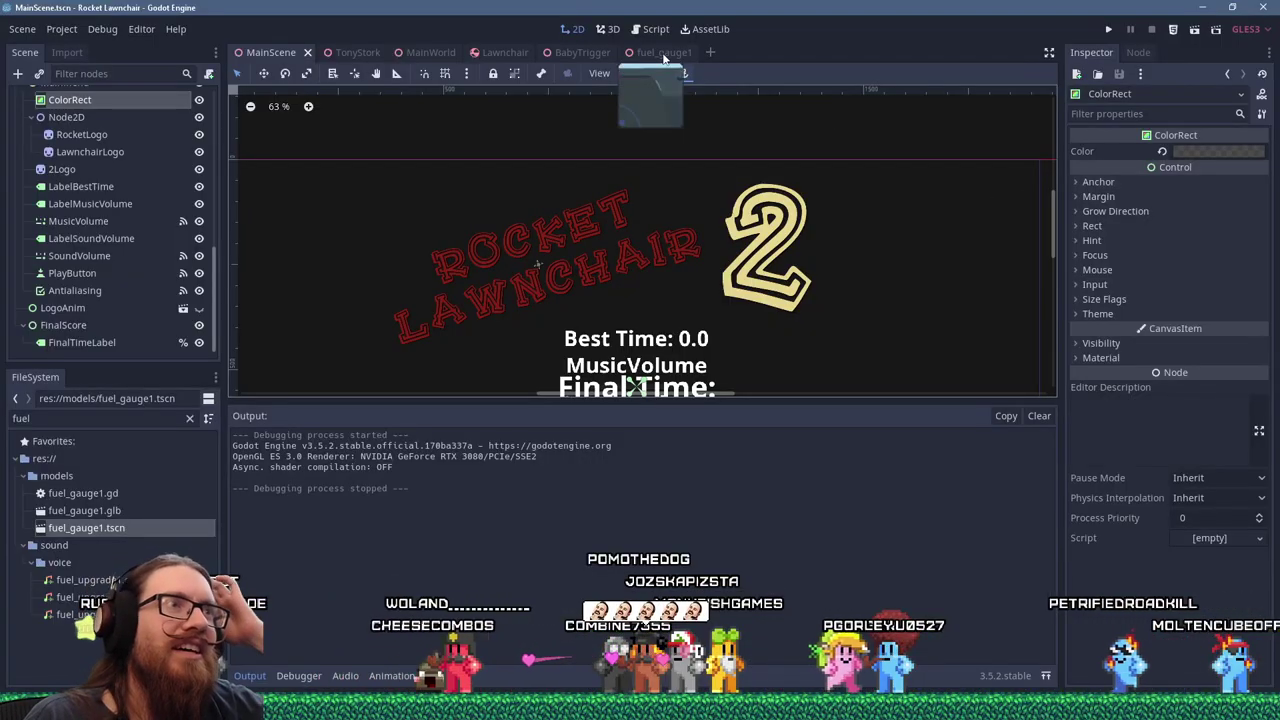
- Open MainScene.gd in the script editor and scroll up through its code
key("ctrl+F3")
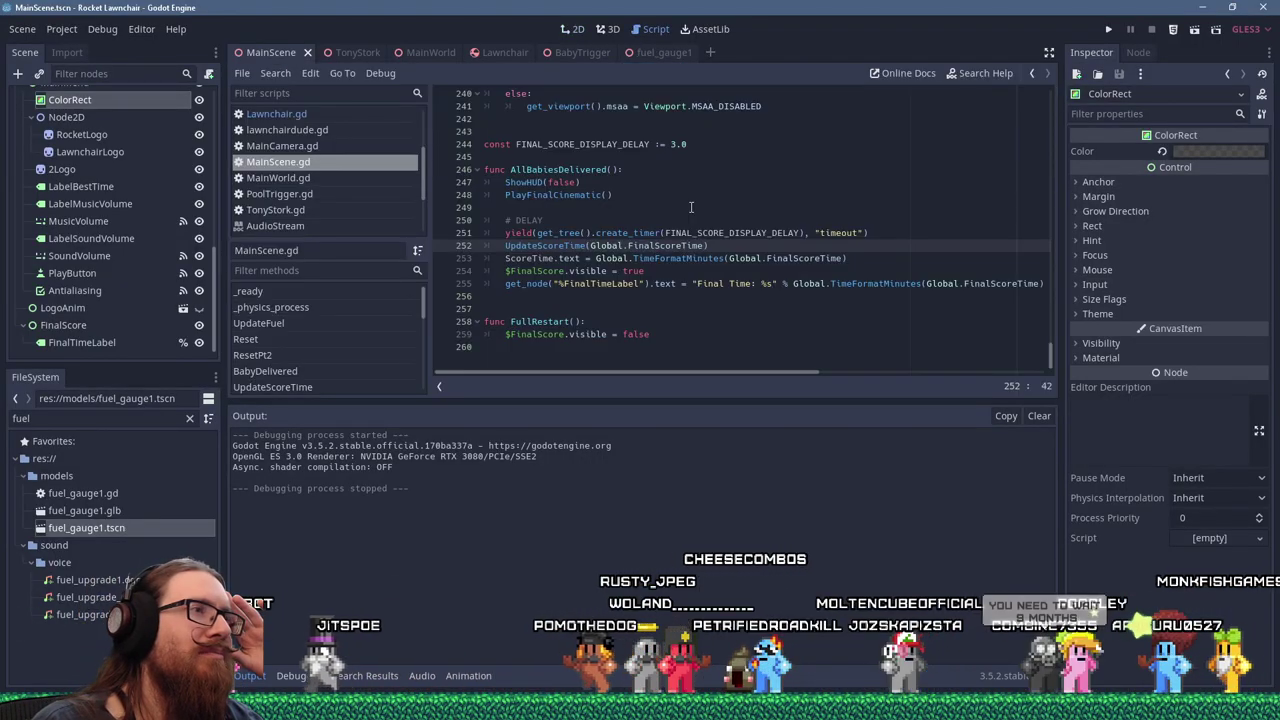
scroll(425, 178, "up", 2)
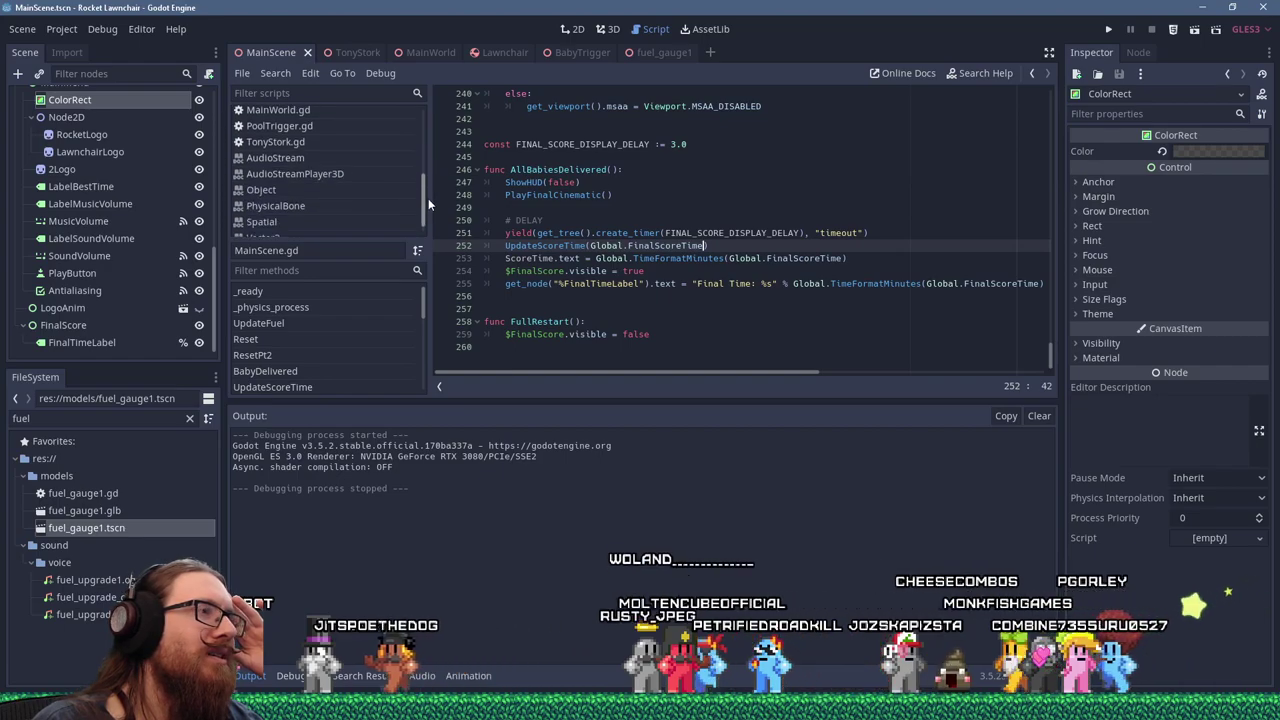
scroll(641, 197, "up", 5)
scroll(641, 197, "up", 8)
scroll(641, 197, "up", 8)
- Run with breakpoints, step from IntroFinished into MainWorld.gd's ShowAttachedBaby, then resume play
key("F5")
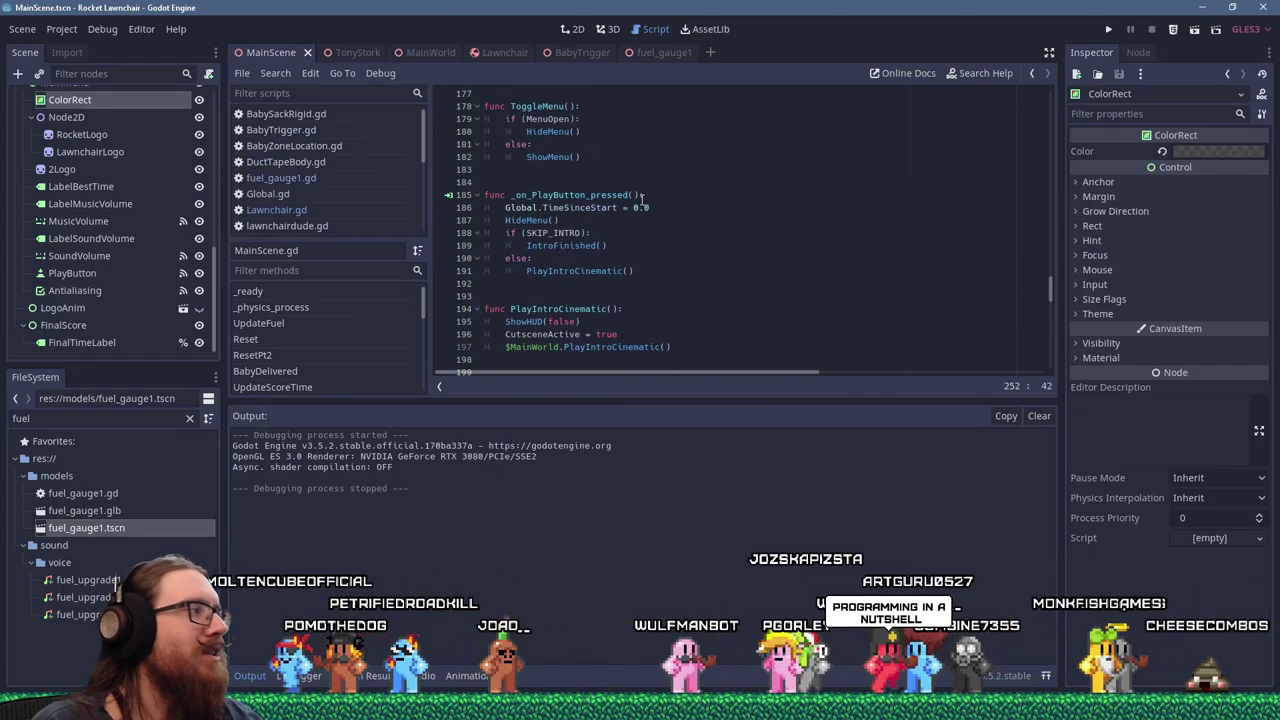
left_click(638, 550)
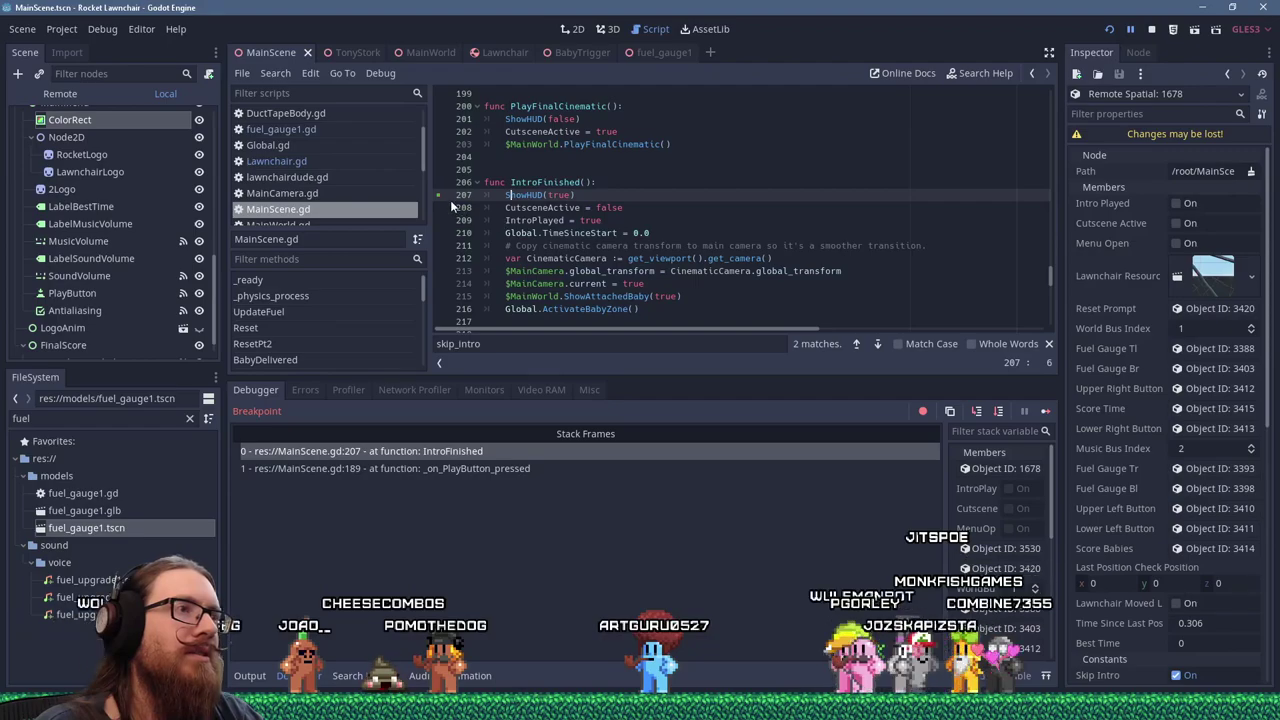
left_click(612, 296, "ctrl")
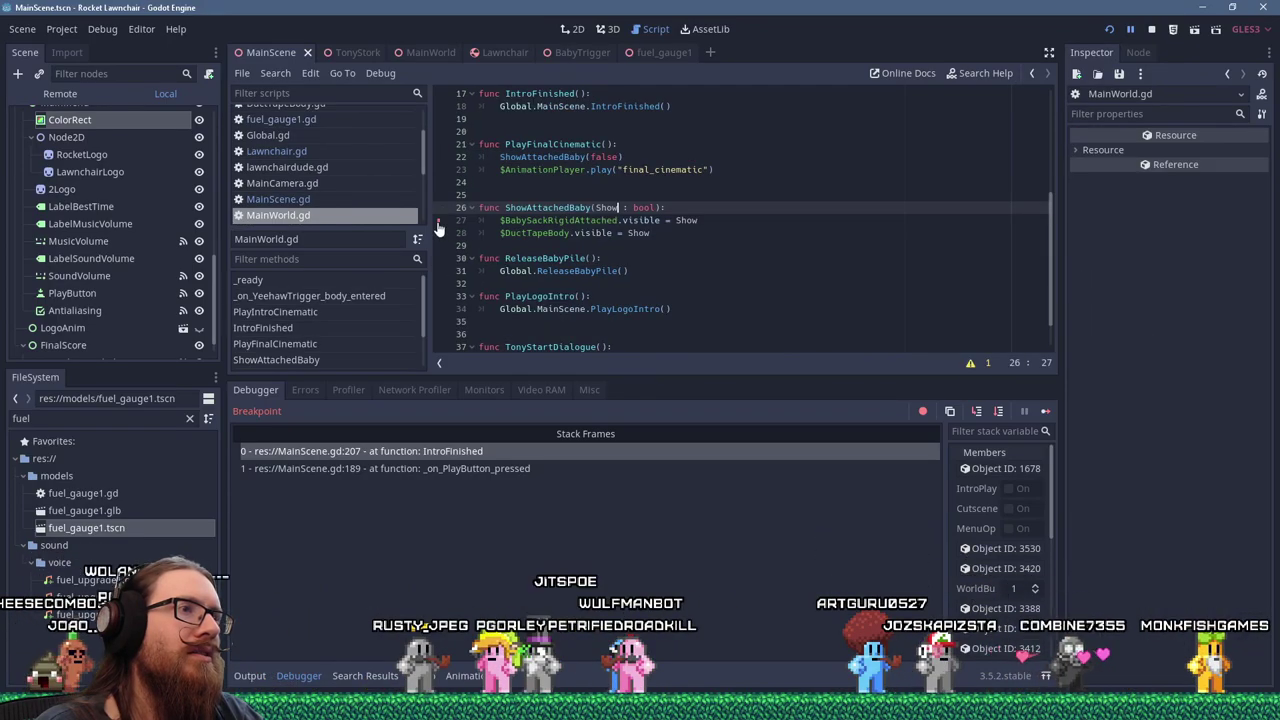
key("F12")
left_click(1044, 410)
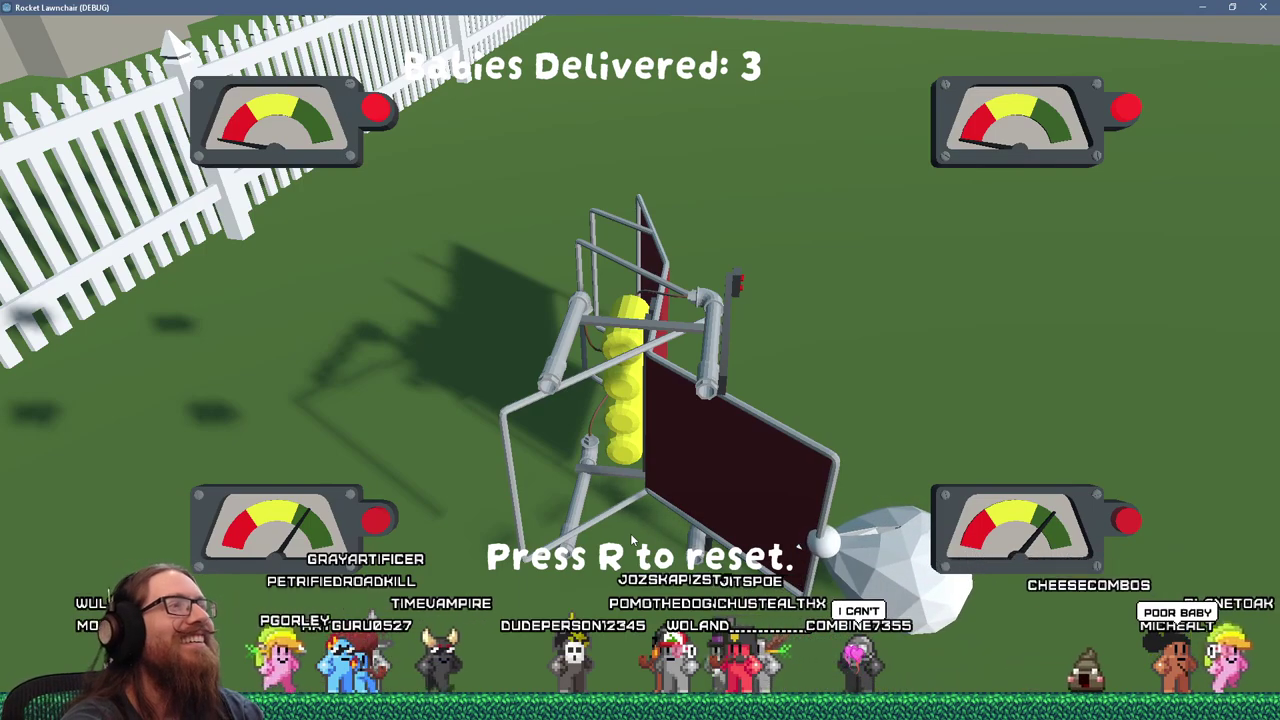
- Close the game and select the Windows Desktop preset under Project > Export
key("r")
left_click(1264, 9)
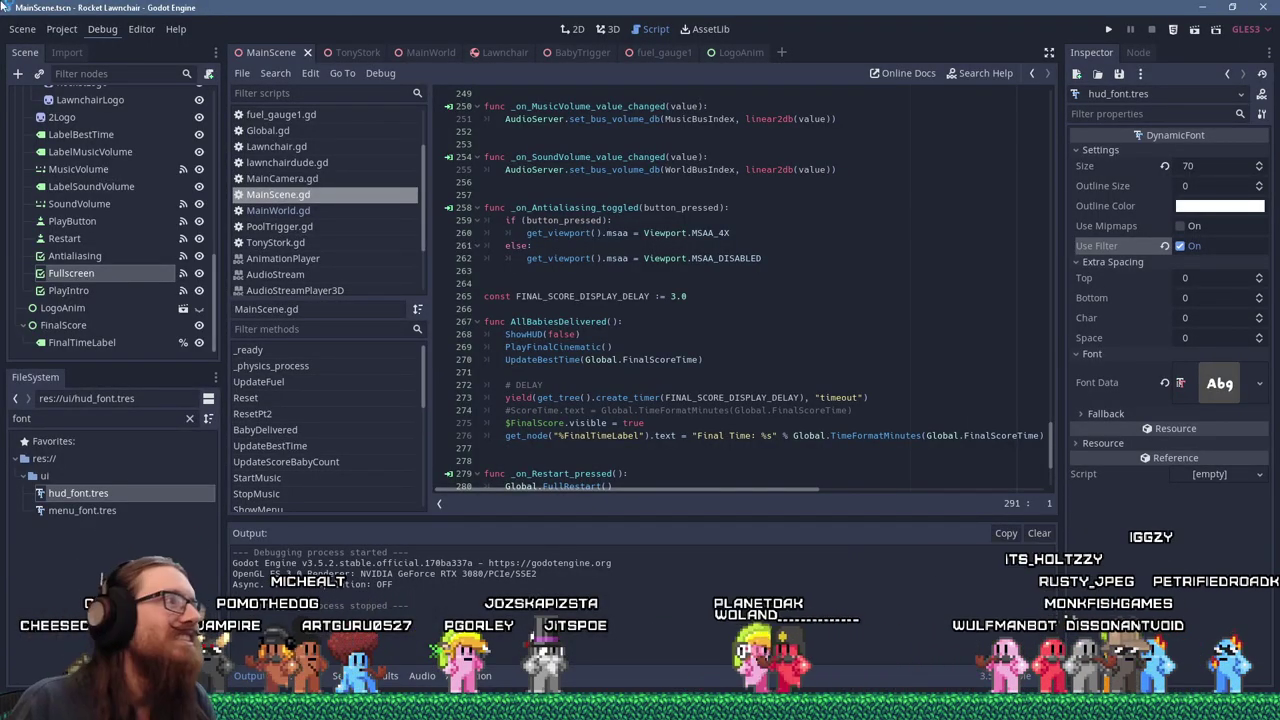
left_click(61, 28)
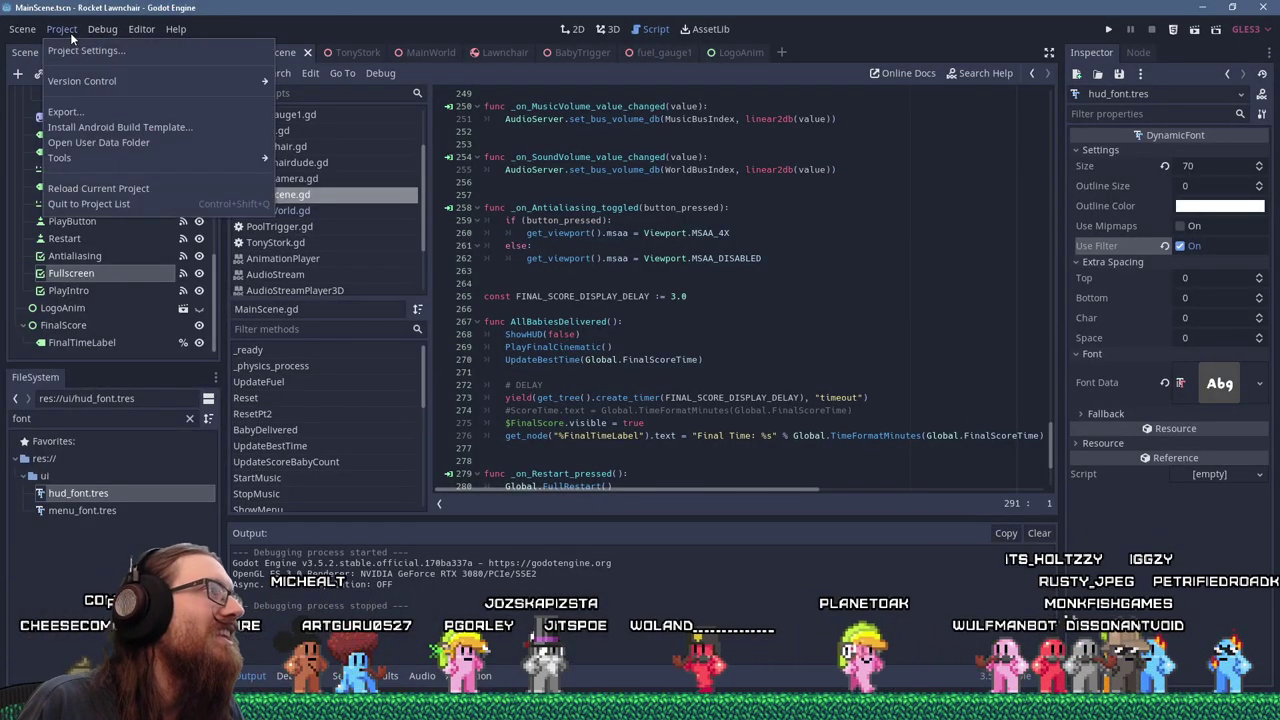
left_click(71, 90)
left_click(441, 184)
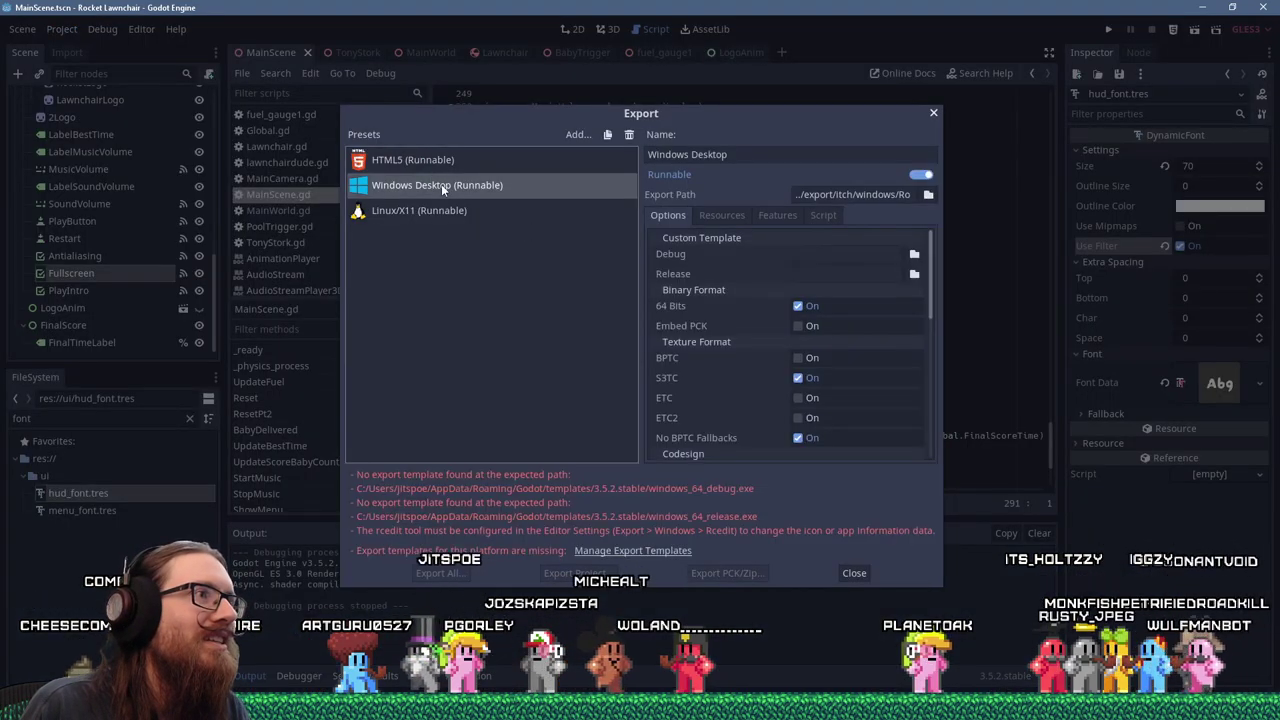
- Download and install the missing export templates, then exit the fullscreen browser build
left_click(660, 620)
left_click(832, 298)
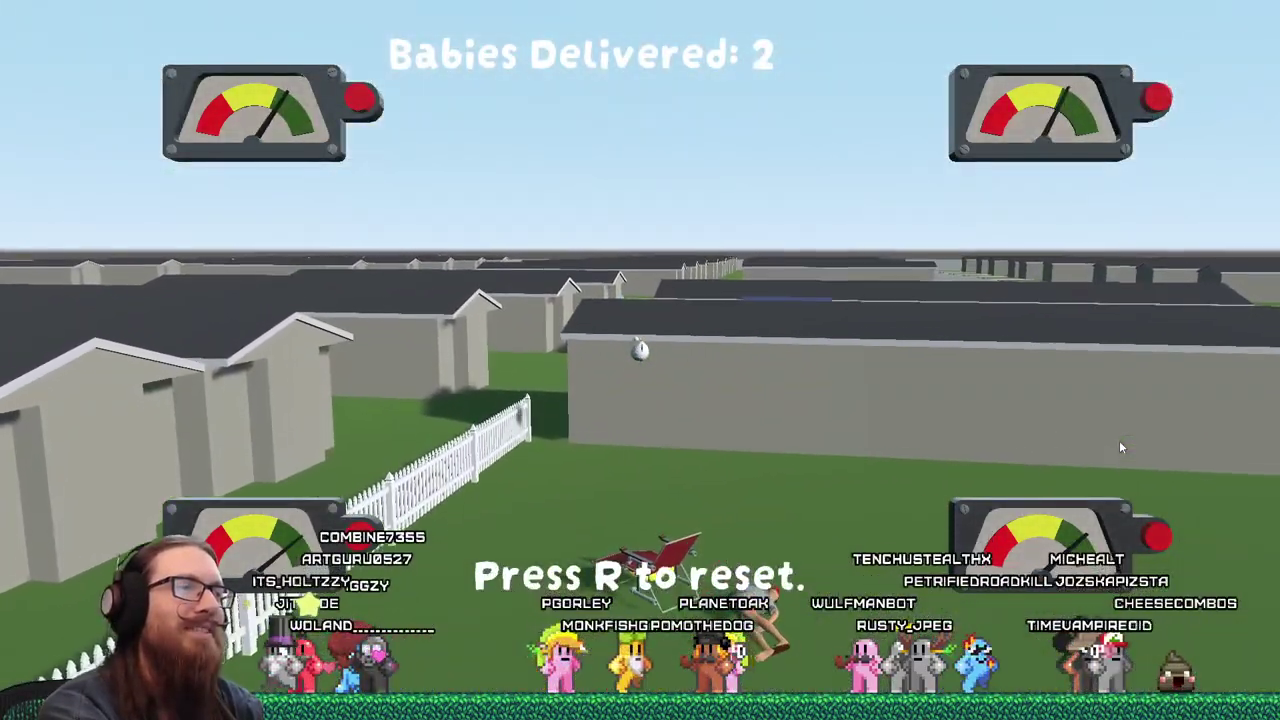
key("Escape")
- Return to the Rocket Lawnchair 2 itch.io page and launch its web build in fullscreen
key("ctrl+shift+Tab")
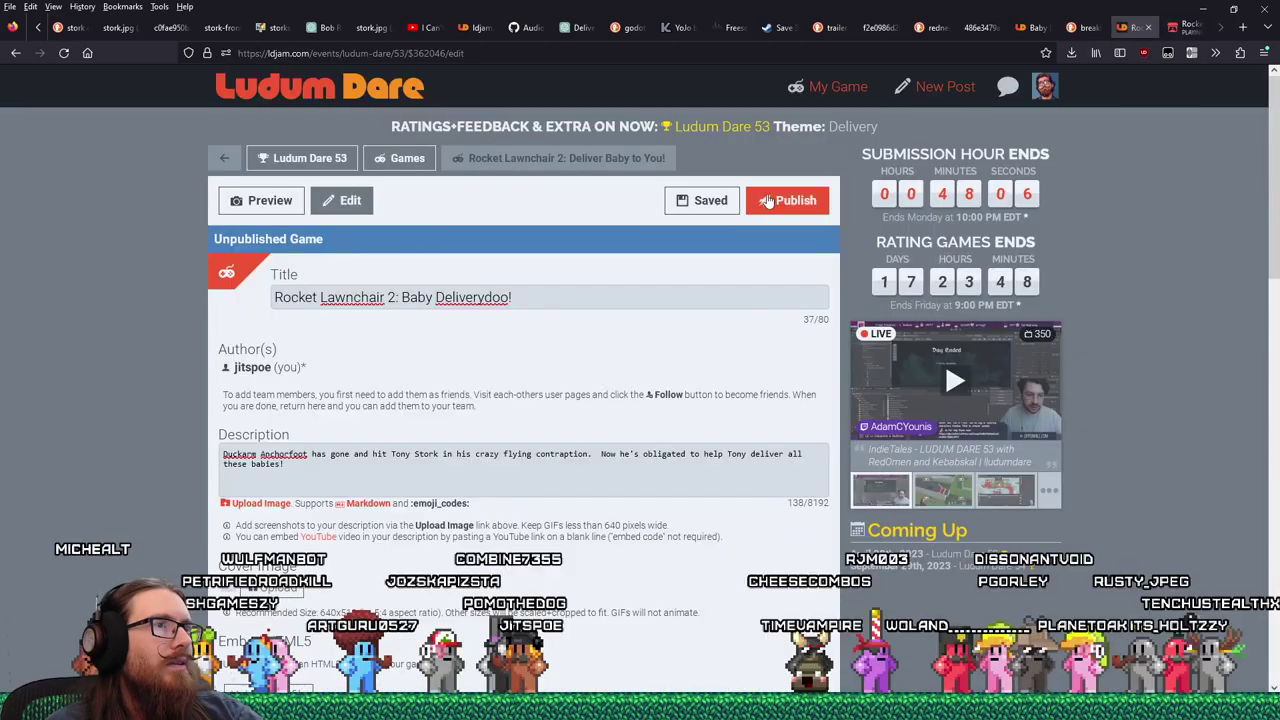
key("ctrl+Tab")
left_click(657, 489)
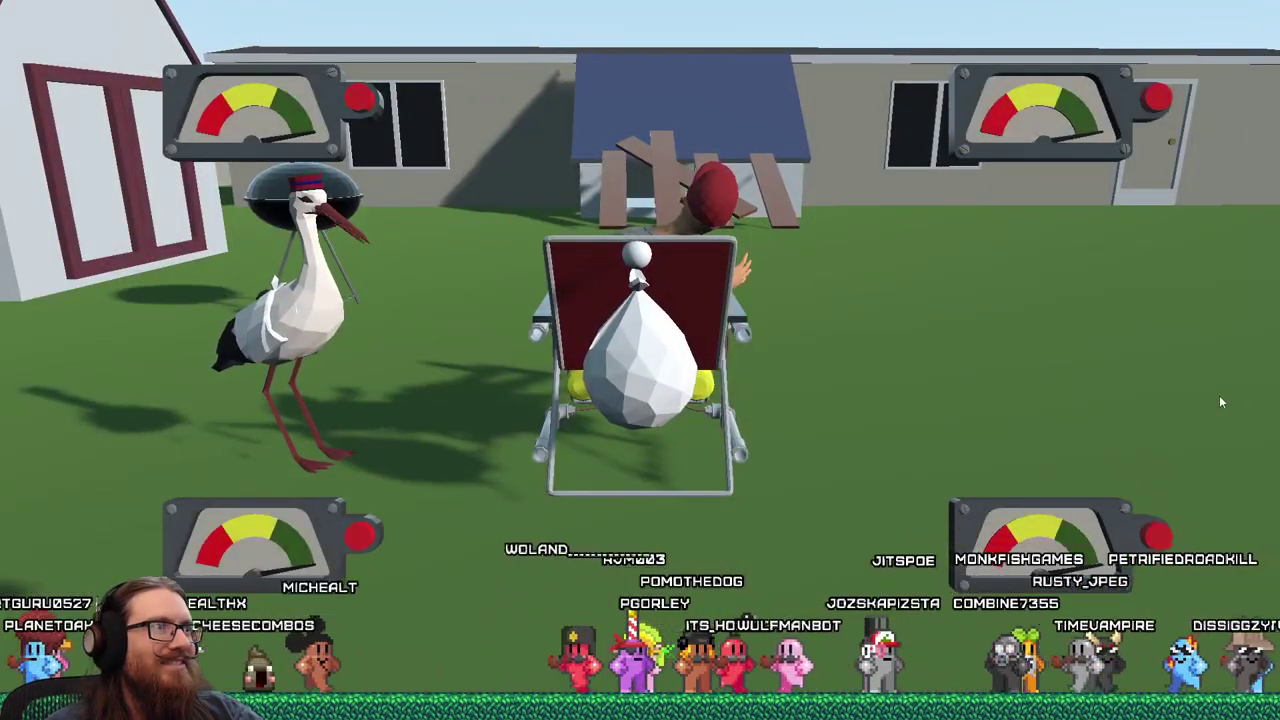
- Fire the lawnchair's rockets with the space key in the running game
key("space")
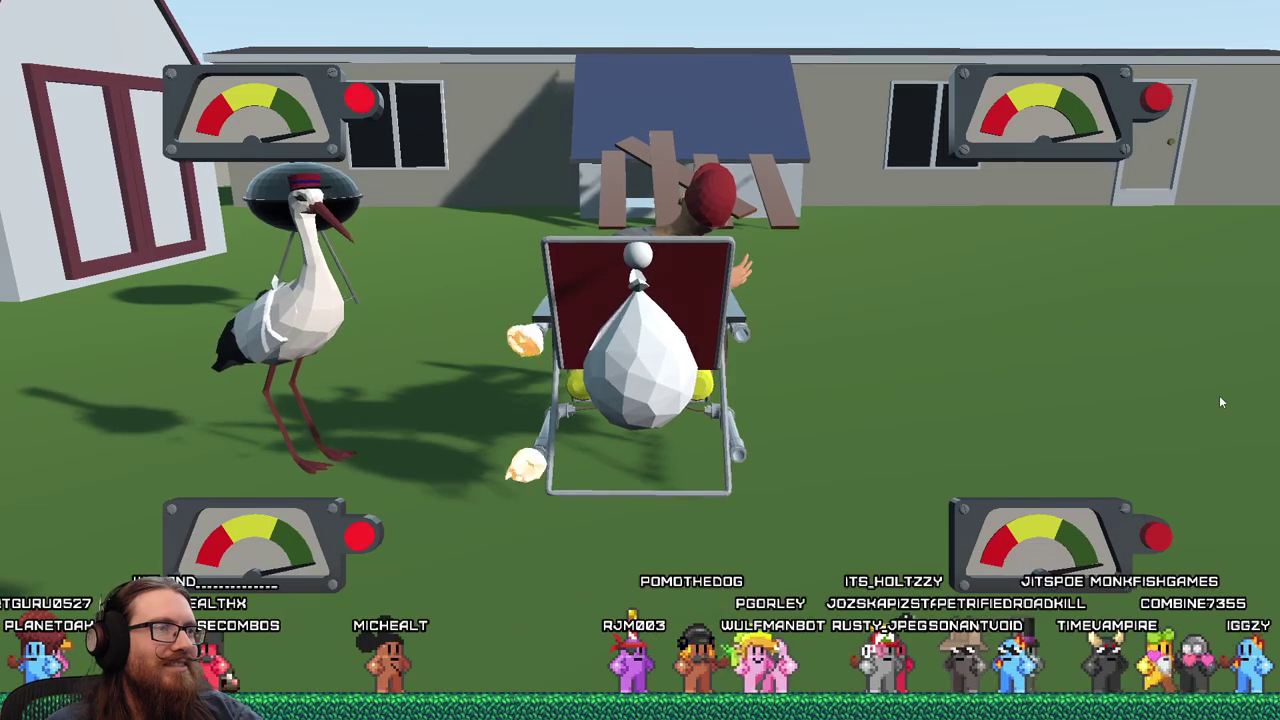